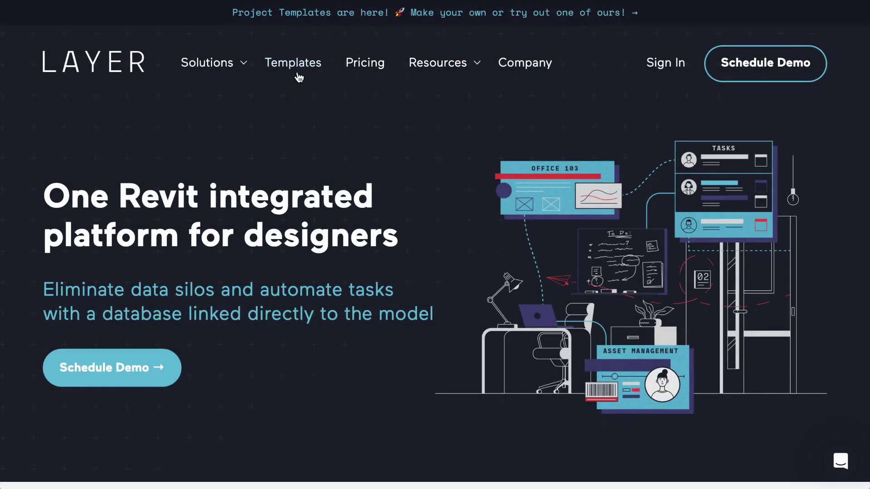
# Step: Open the Room Survey template from the website's template gallery and browse its preview images
pyautogui.click(297, 70)
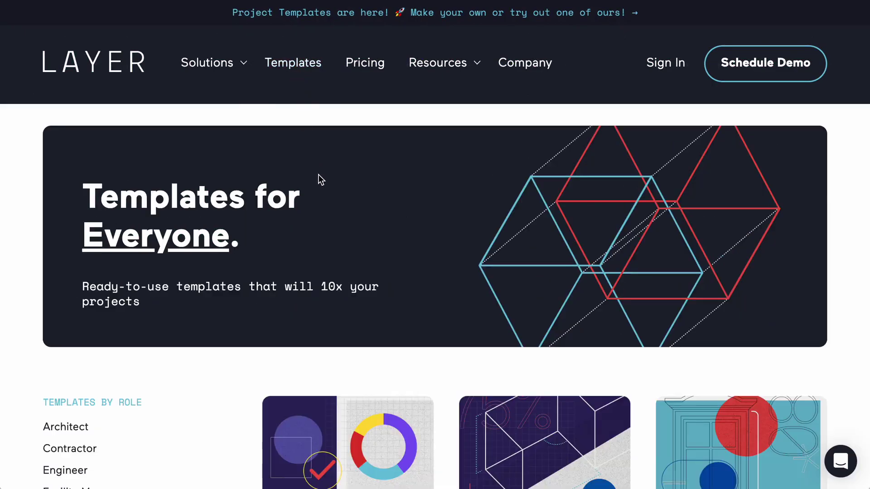
pyautogui.scroll(-3, 325, 190)
pyautogui.scroll(-4, 326, 191)
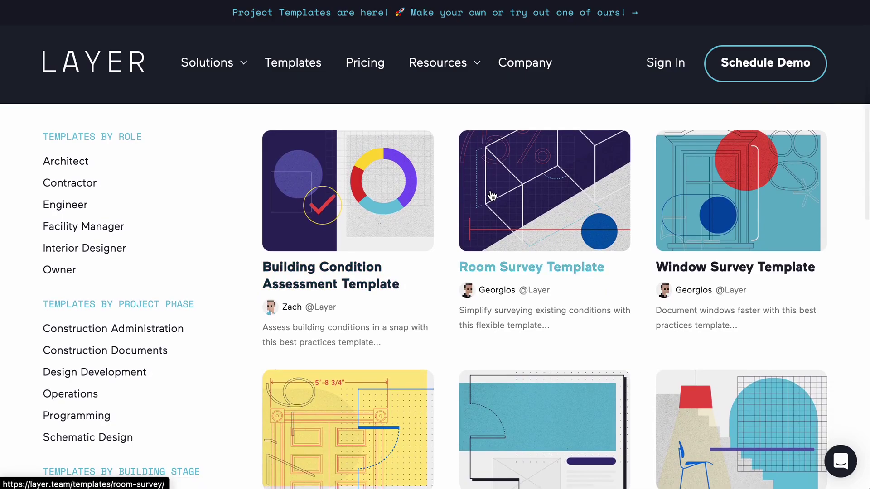
pyautogui.click(491, 195)
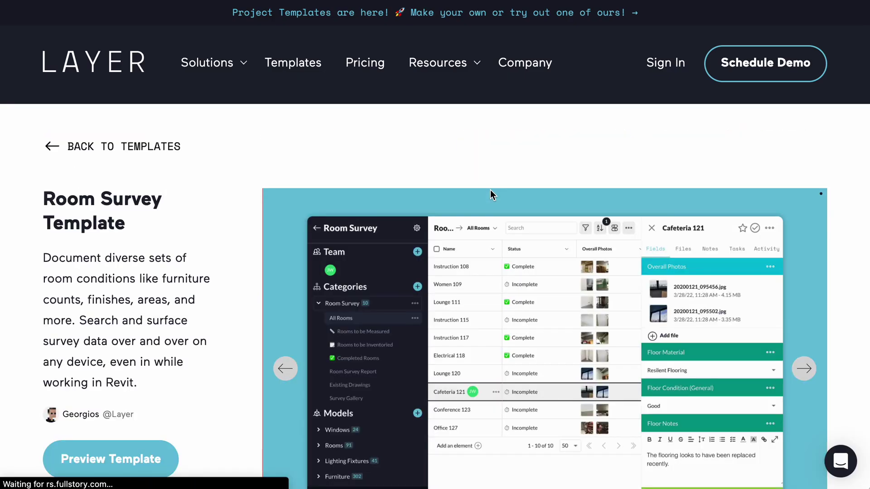
pyautogui.scroll(-2, 489, 194)
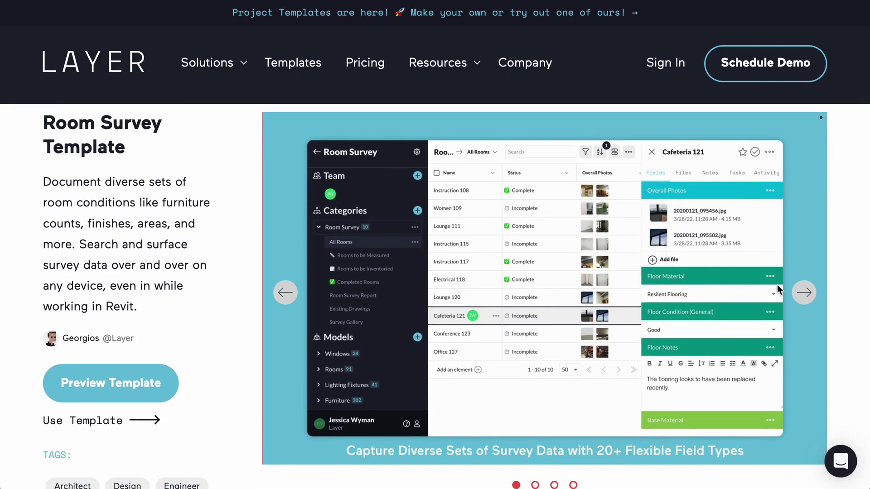
pyautogui.click(805, 293)
pyautogui.click(804, 292)
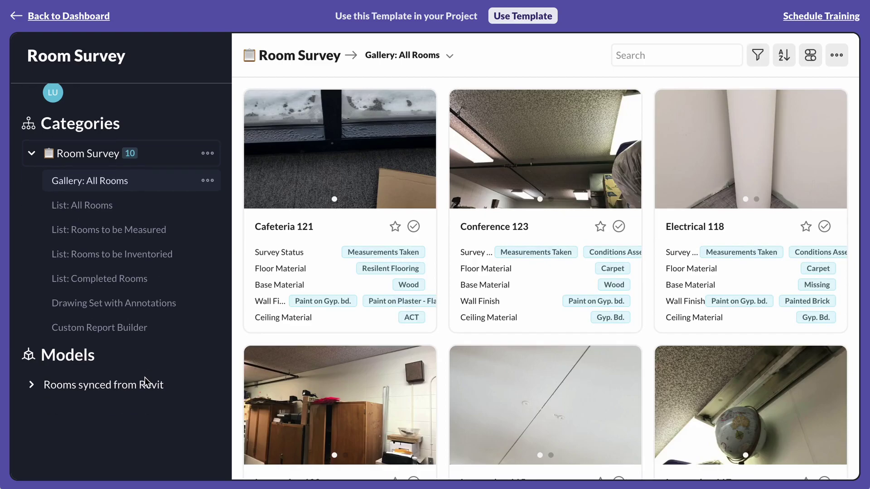
# Step: View the Custom Report Builder report in the Room Survey template preview
pyautogui.click(123, 332)
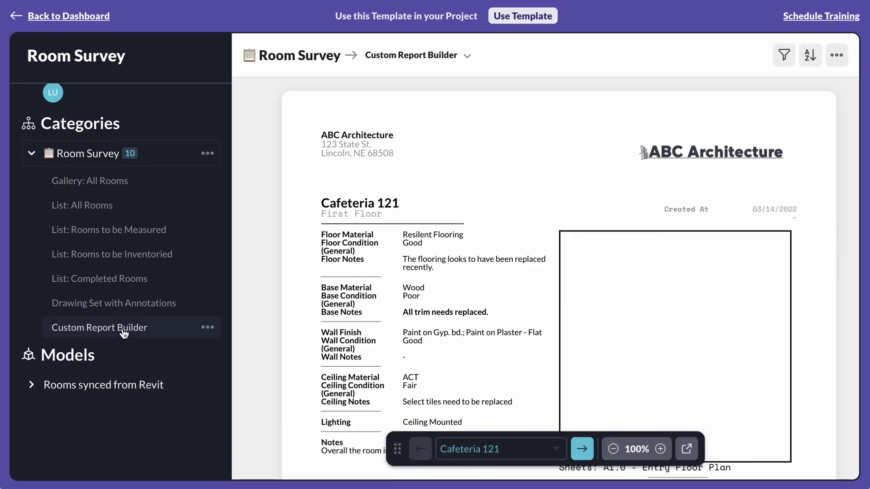
pyautogui.scroll(-3, 394, 360)
pyautogui.scroll(-1, 393, 358)
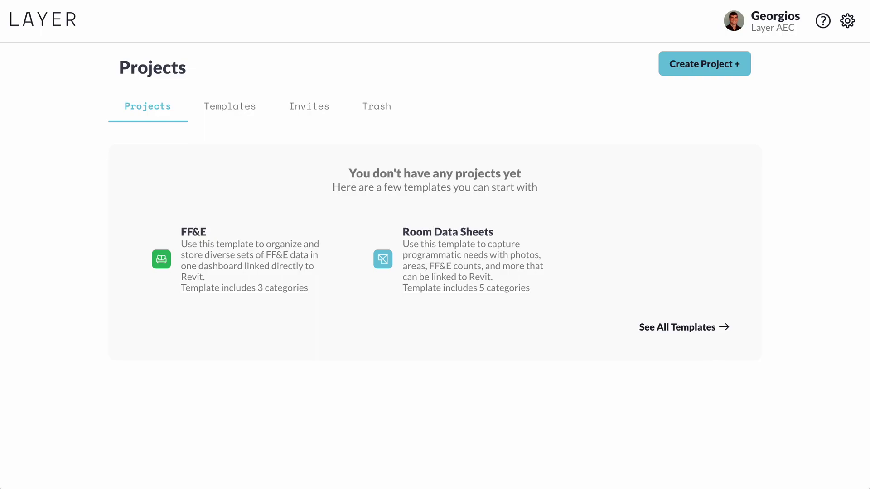
# Step: Start a new project based on Layer's FF&E template
pyautogui.click(701, 65)
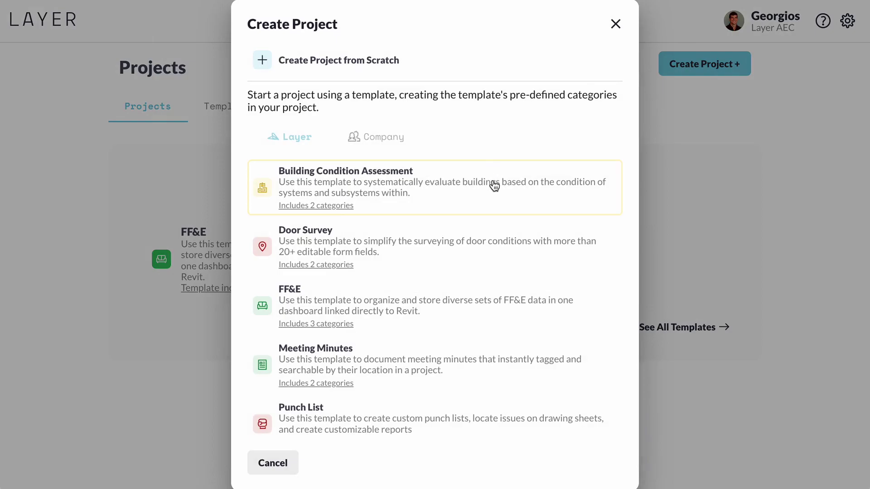
pyautogui.scroll(-3, 491, 185)
pyautogui.scroll(1, 495, 183)
pyautogui.scroll(2, 495, 184)
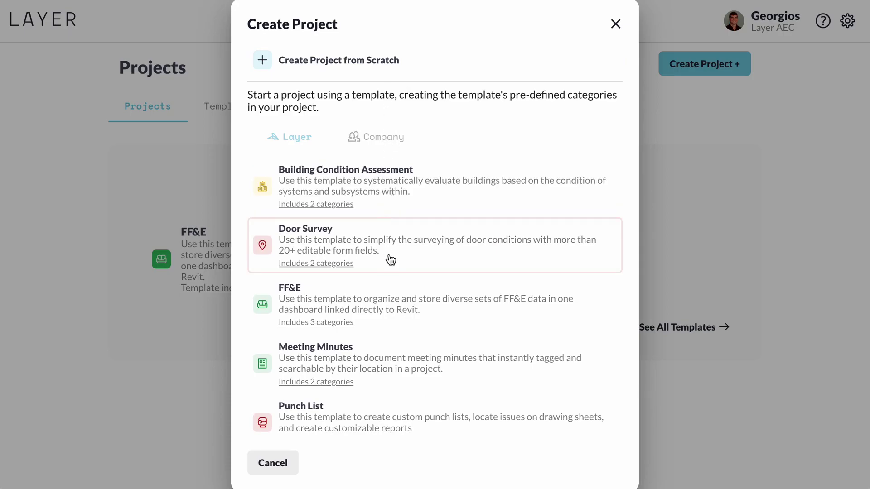
pyautogui.click(388, 294)
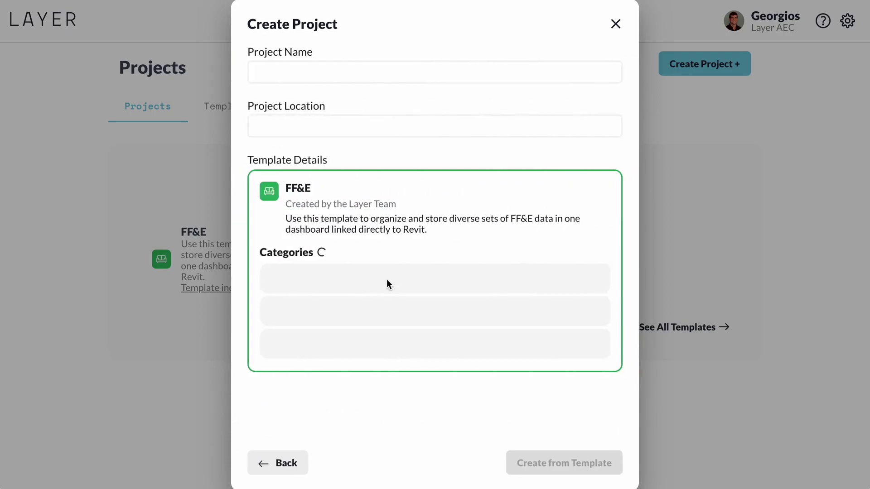
# Step: Name the project New Residential Project, set its location to Los Angeles, CA, and create it from the template
pyautogui.click(354, 72)
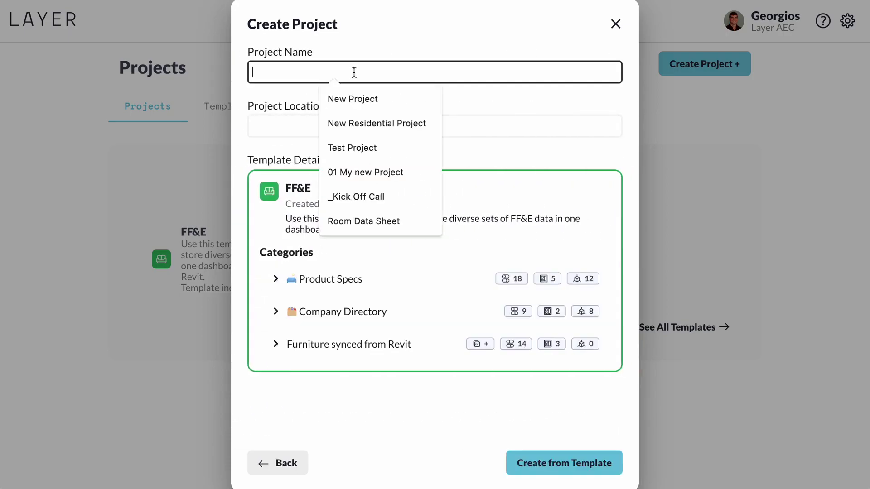
pyautogui.click(347, 119)
pyautogui.click(347, 127)
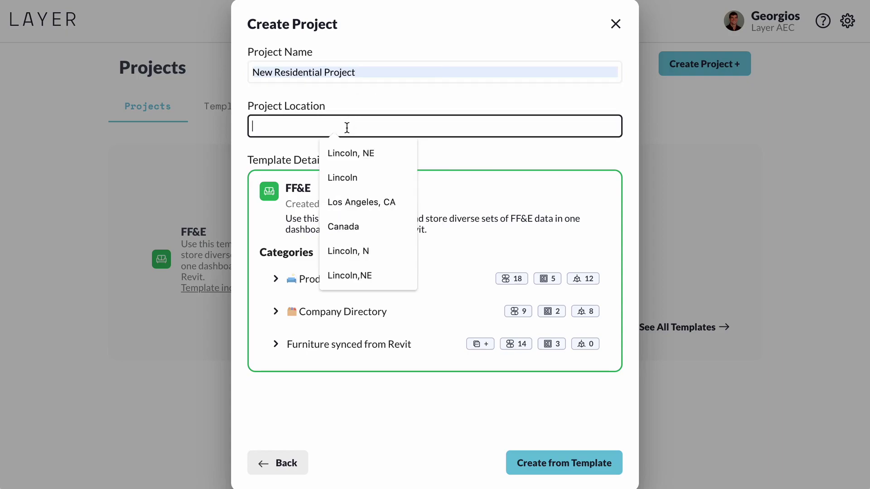
pyautogui.click(350, 199)
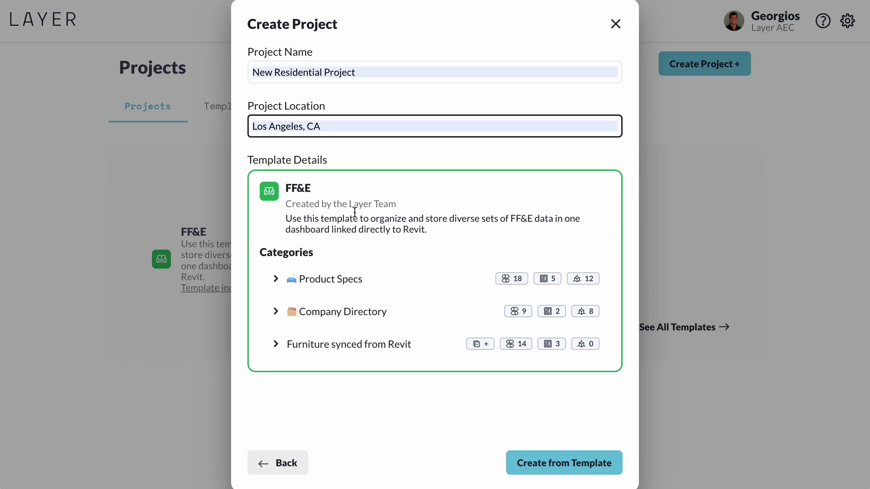
pyautogui.click(351, 278)
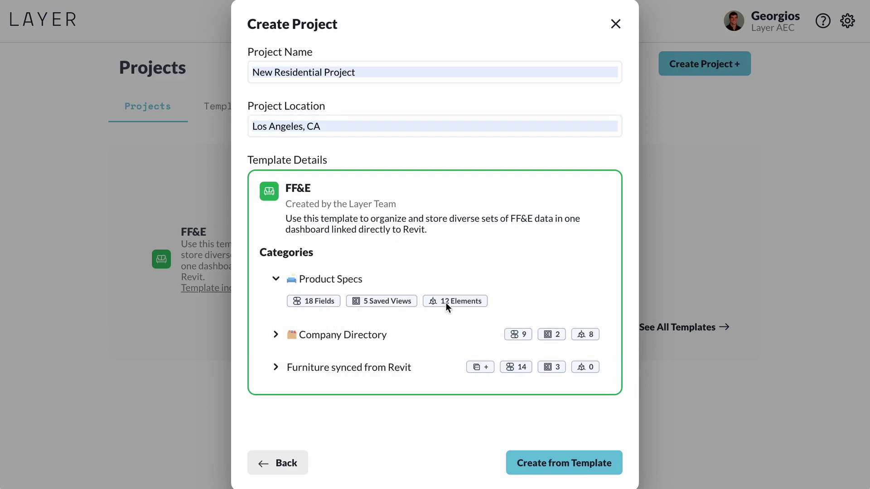
pyautogui.click(538, 476)
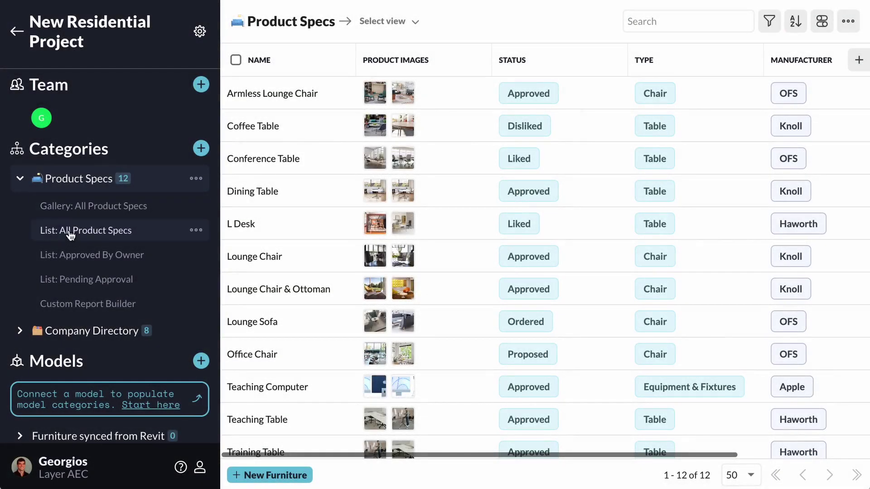
# Step: Check the Furniture synced from Revit category, then expand the saved views of Product Specs and Company Directory
pyautogui.click(20, 178)
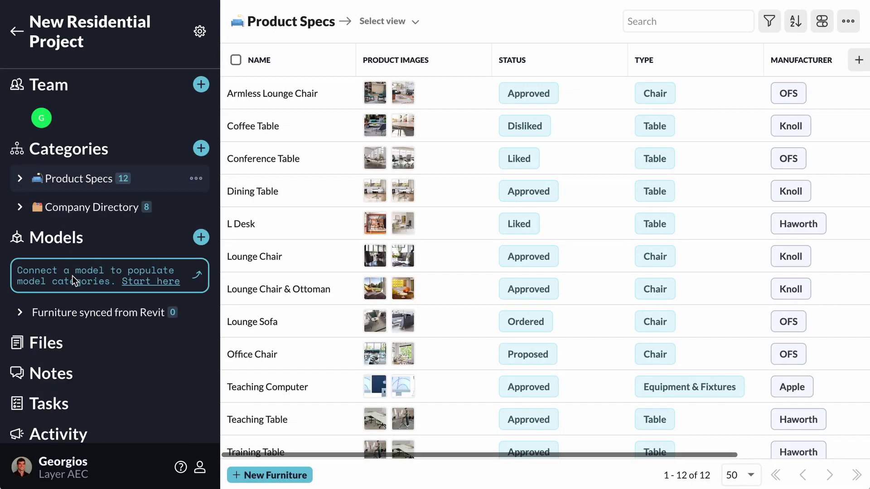
pyautogui.click(82, 316)
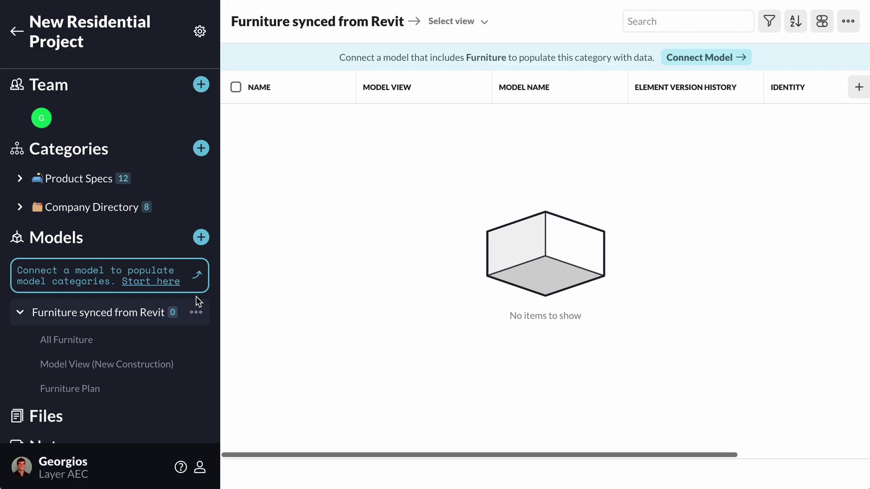
pyautogui.click(20, 312)
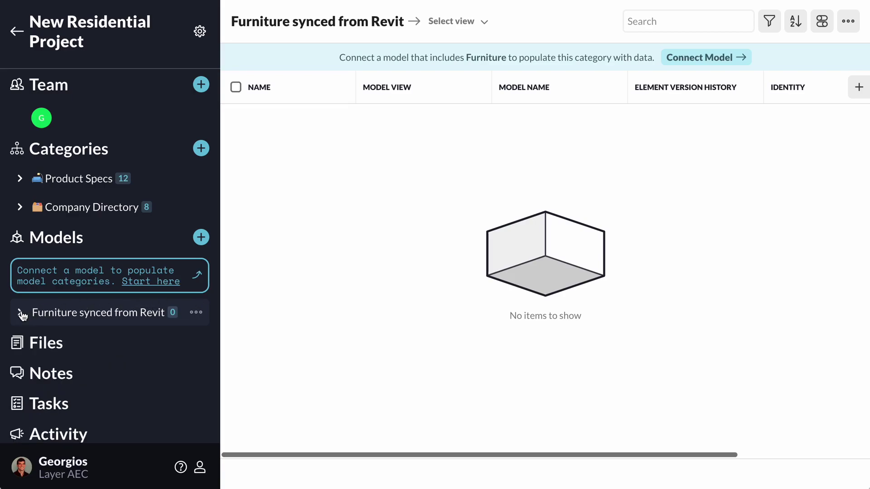
pyautogui.click(19, 179)
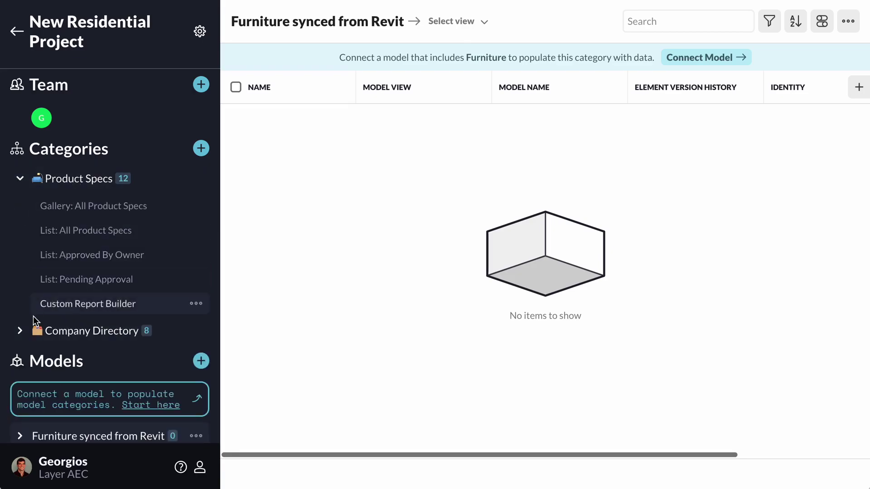
pyautogui.click(20, 331)
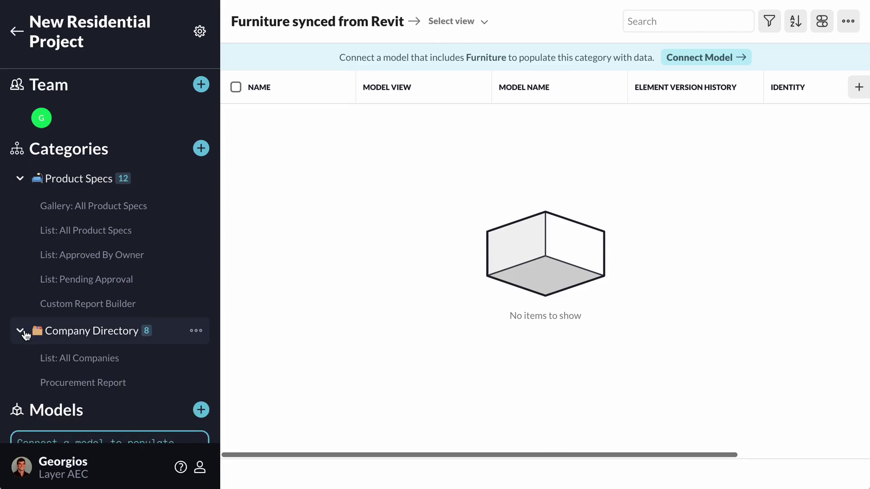
# Step: Review the Product Specs category in its gallery, list and Custom Report Builder views
pyautogui.click(90, 187)
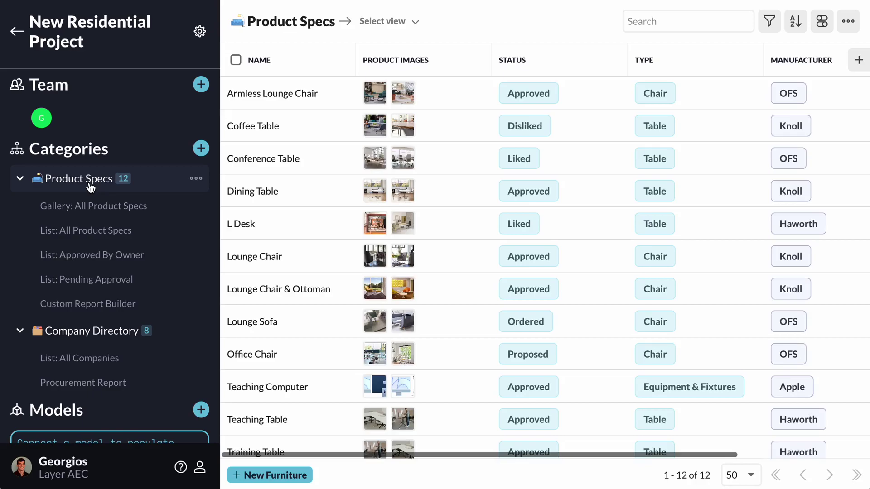
pyautogui.click(93, 206)
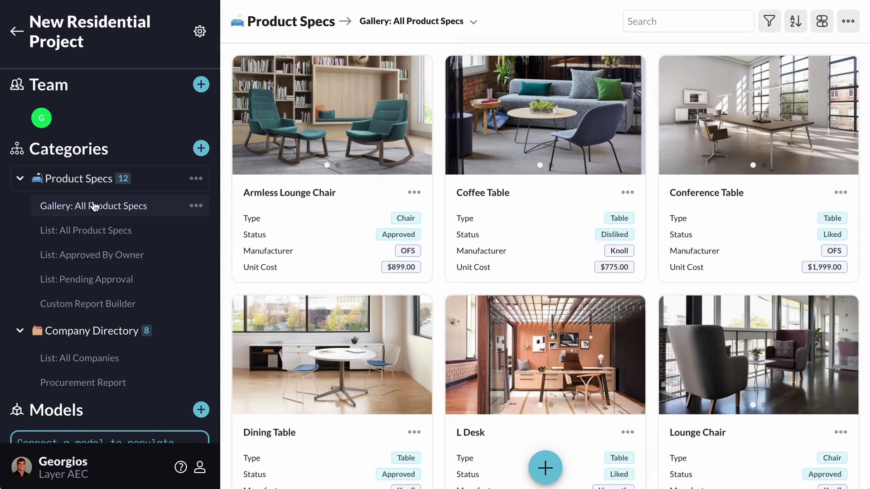
pyautogui.click(92, 231)
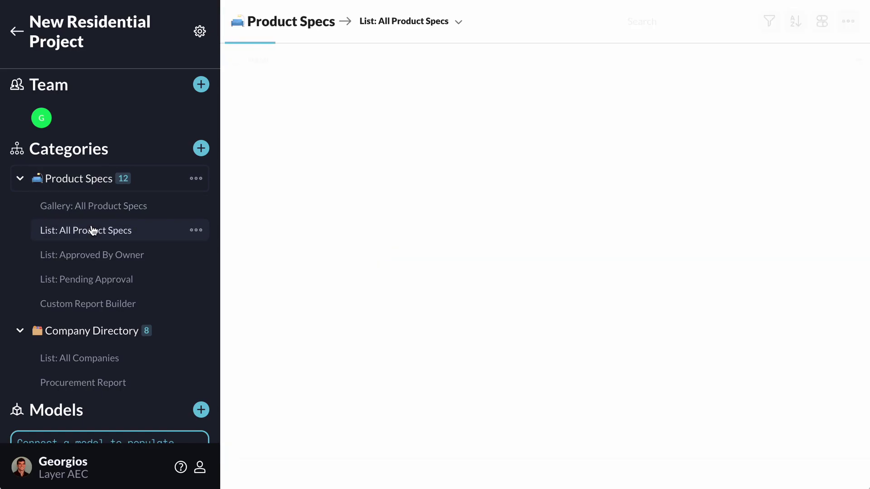
pyautogui.click(87, 303)
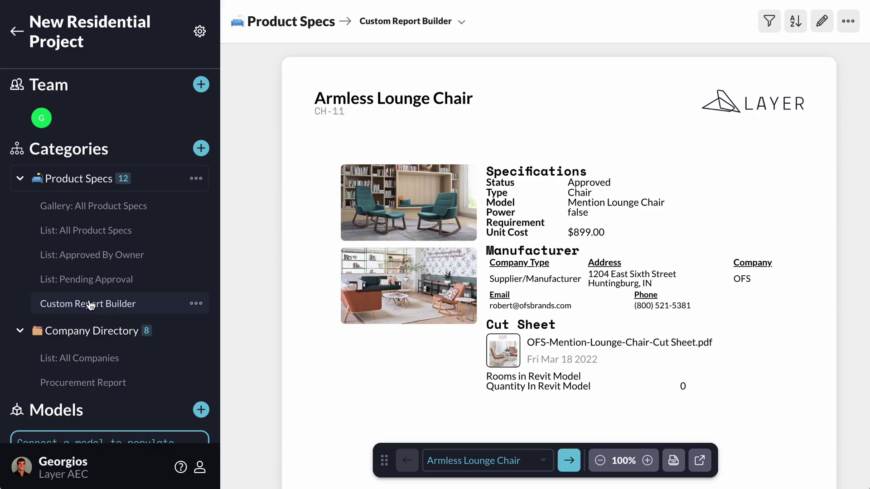
pyautogui.click(20, 332)
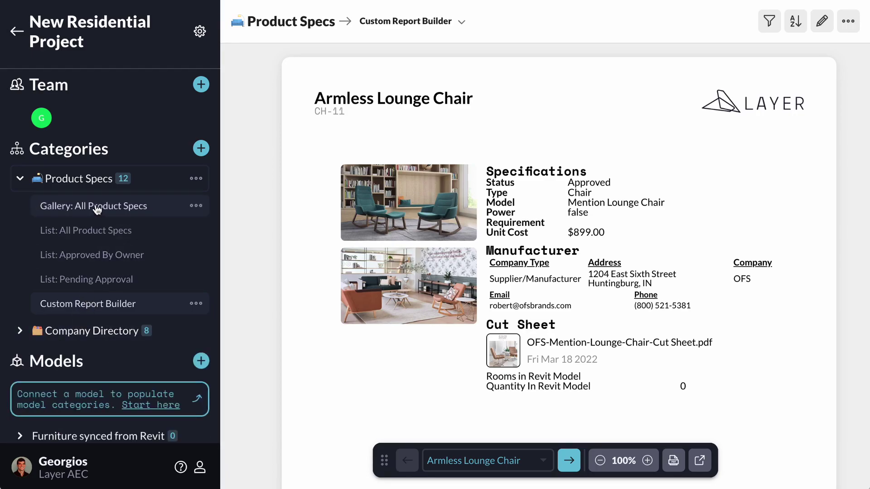
# Step: Open the Armless Lounge Chair element in Product Specs and review its fields
pyautogui.click(97, 188)
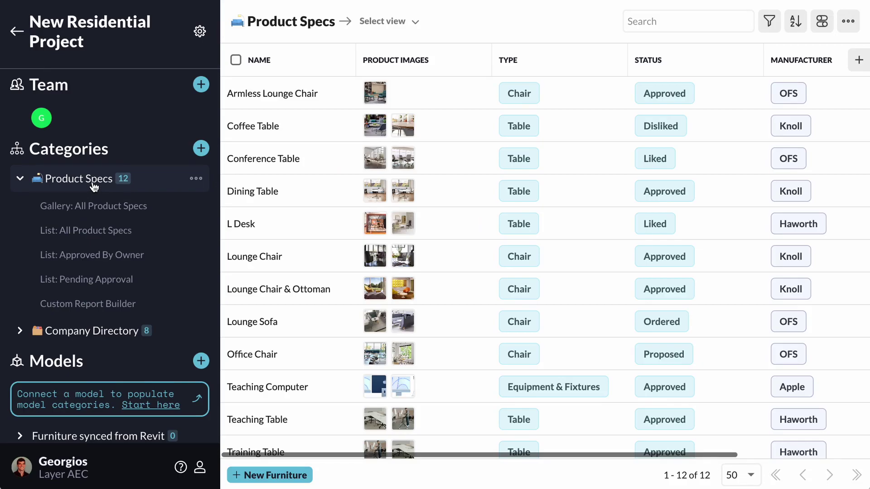
pyautogui.click(274, 100)
pyautogui.scroll(-3, 670, 158)
pyautogui.scroll(-8, 670, 159)
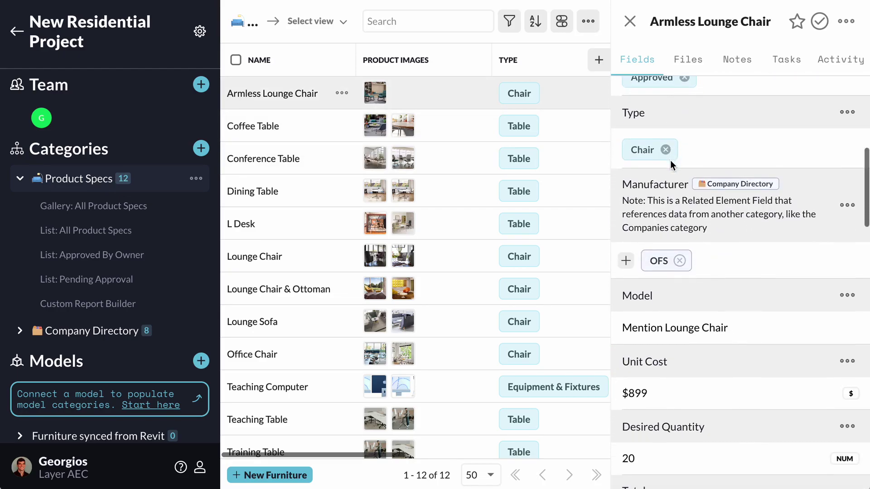
pyautogui.scroll(-8, 670, 159)
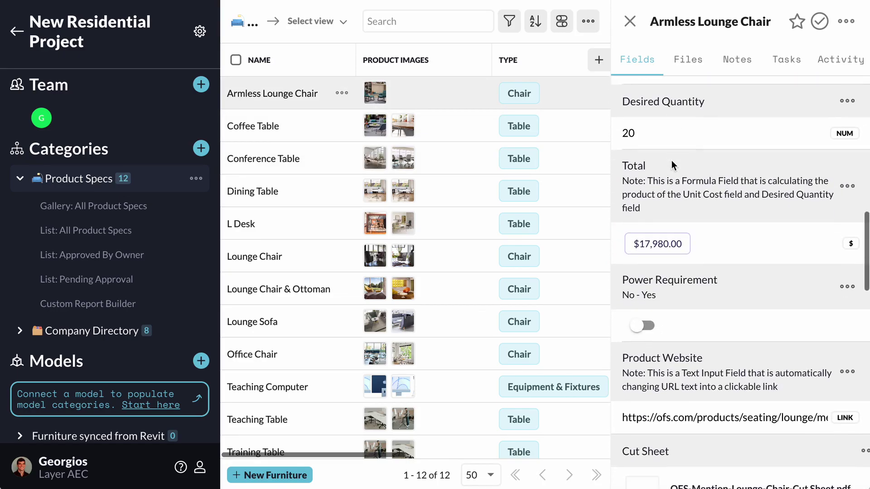
pyautogui.scroll(10, 671, 161)
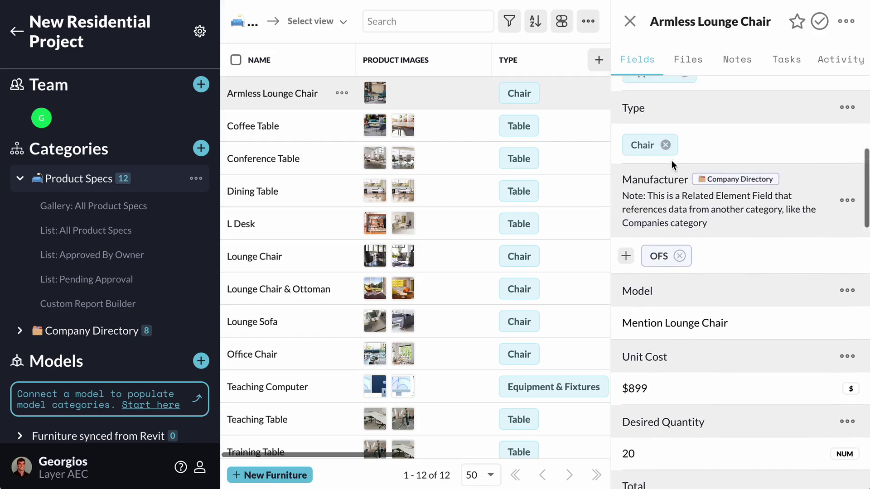
pyautogui.scroll(5, 671, 160)
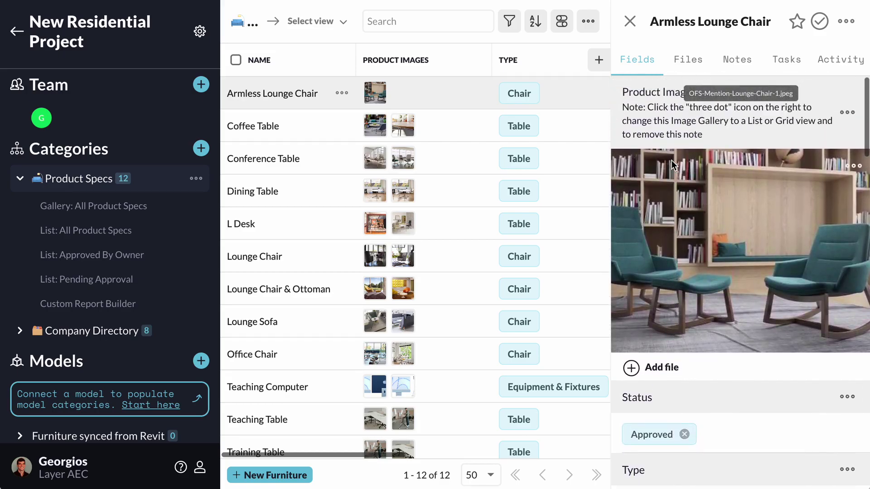
# Step: Rename the Armless Lounge Chair element to My custom Chair
pyautogui.click(697, 27)
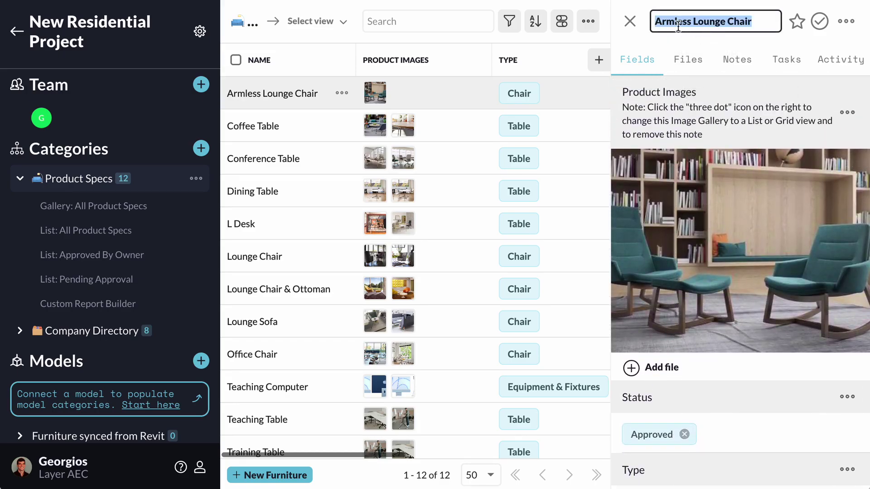
pyautogui.moveTo(730, 25); pyautogui.dragTo(648, 28)
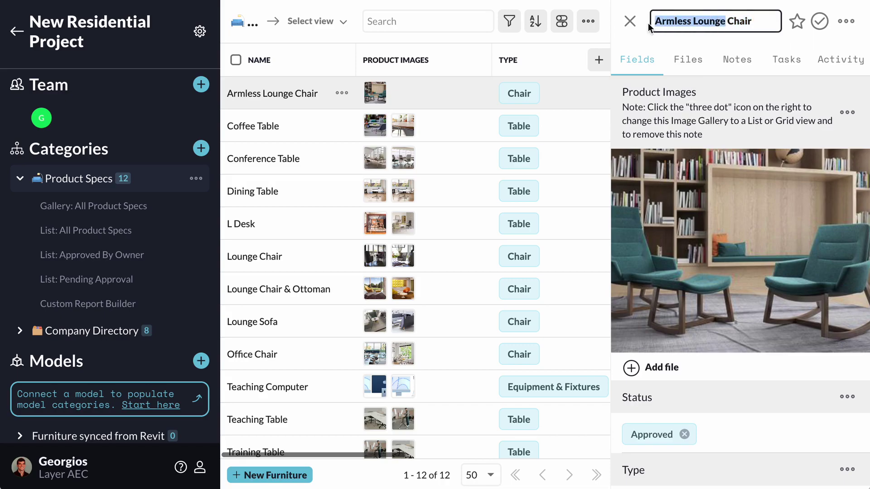
pyautogui.write('My custom')
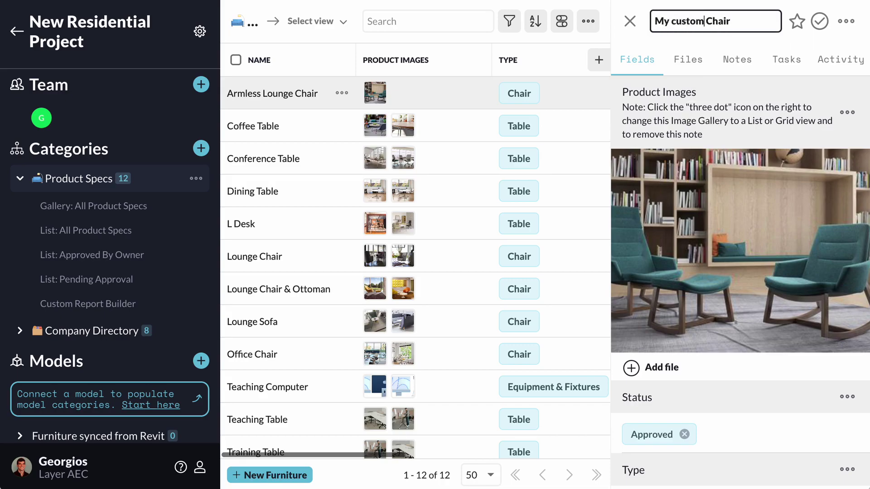
pyautogui.press('Return')
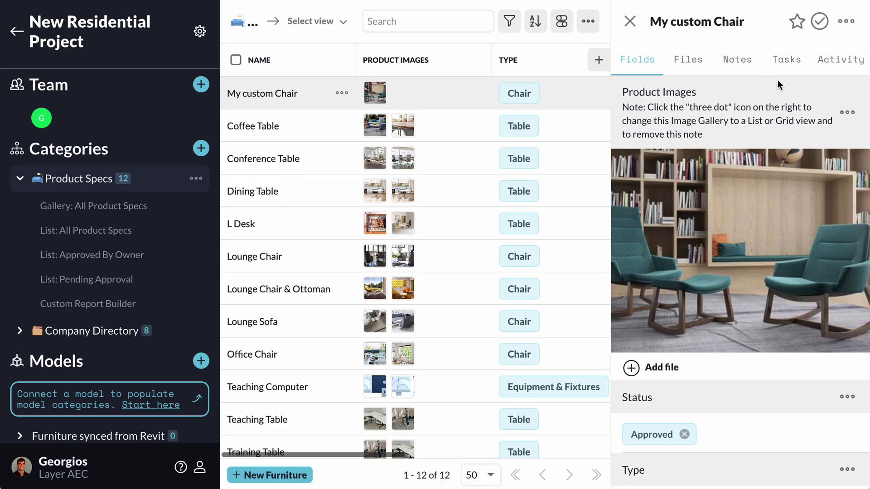
# Step: Replace the product image OFS-Mention-Lounge-Chair-1.jpeg of My custom Chair with the file Armless Lounge Chair.jpeg
pyautogui.click(847, 165)
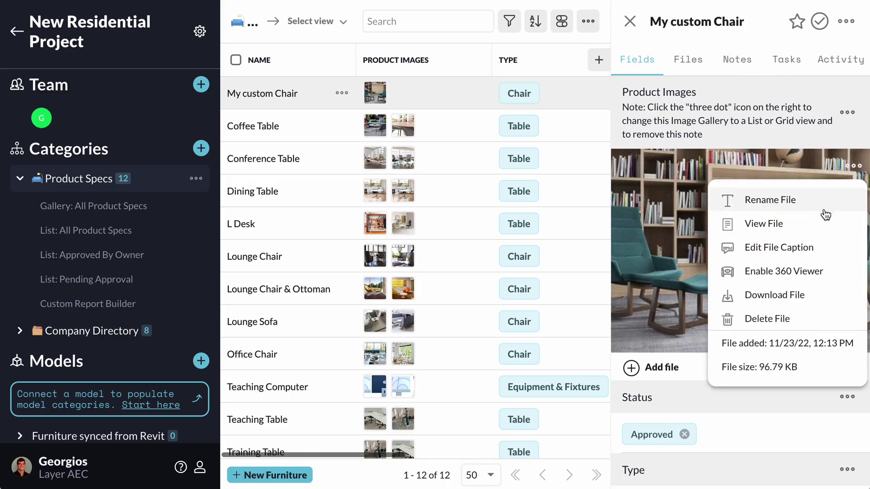
pyautogui.click(793, 317)
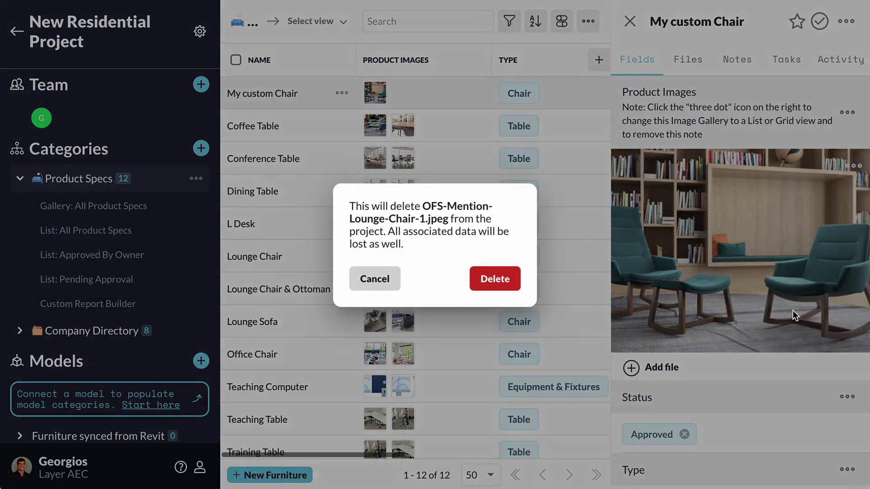
pyautogui.click(494, 279)
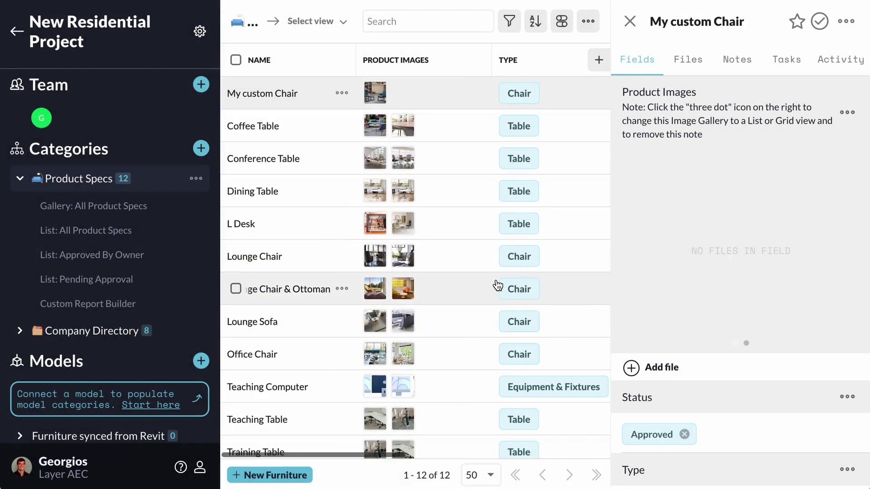
pyautogui.click(657, 368)
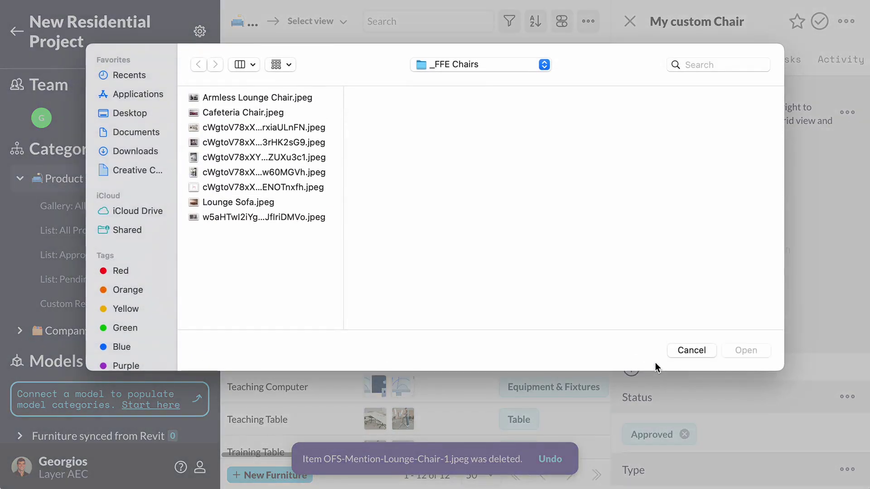
pyautogui.click(304, 98)
pyautogui.click(739, 350)
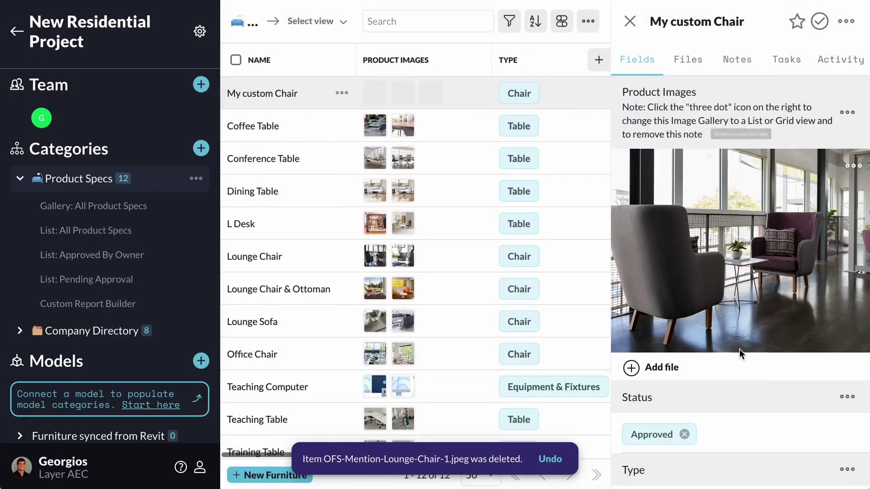
# Step: Set the Unit Cost of My custom Chair to $999
pyautogui.scroll(-3, 739, 350)
pyautogui.scroll(-5, 739, 349)
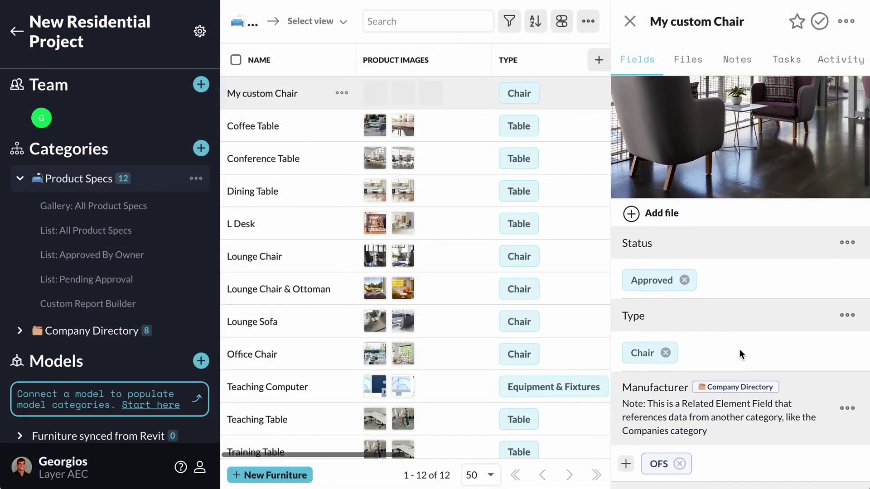
pyautogui.click(655, 434)
pyautogui.press('Left')
pyautogui.press('Left')
pyautogui.press('BackSpace')
pyautogui.write('9')
# Step: Check the available Status choices, add an option named Insured to the Status field and save the field
pyautogui.scroll(1, 665, 433)
pyautogui.scroll(3, 666, 433)
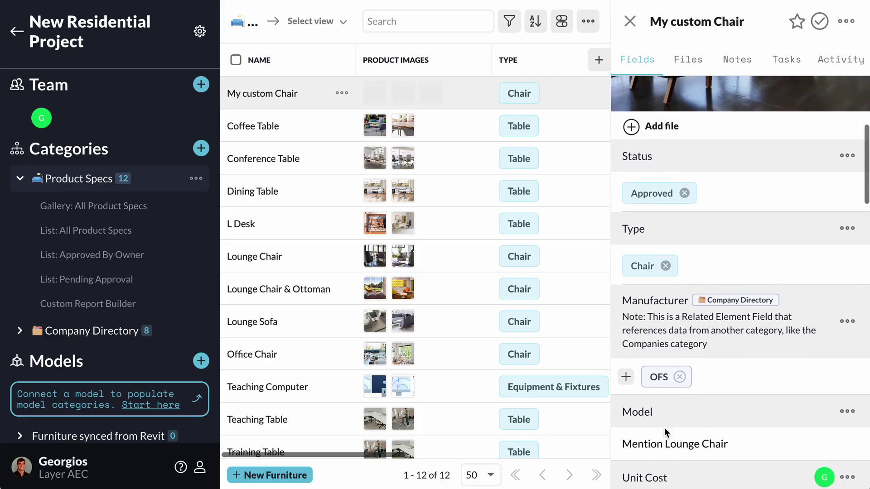
pyautogui.scroll(1, 722, 266)
pyautogui.click(721, 265)
pyautogui.scroll(-1, 697, 301)
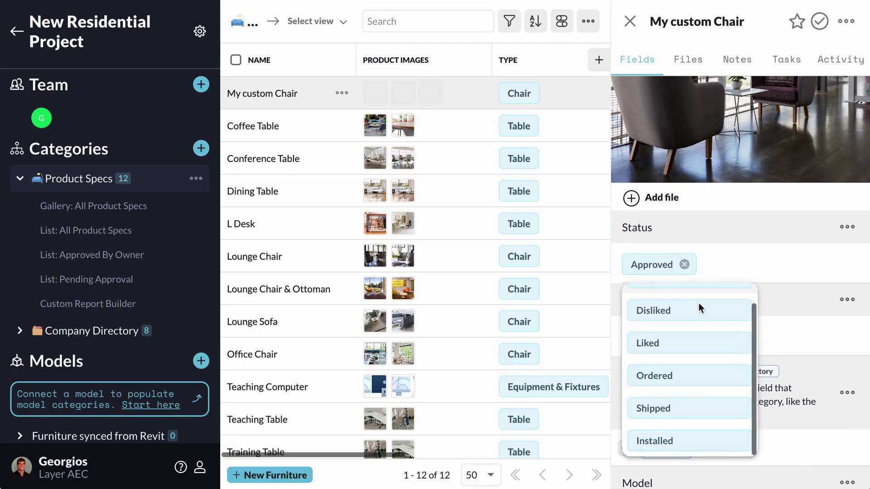
pyautogui.scroll(1, 698, 301)
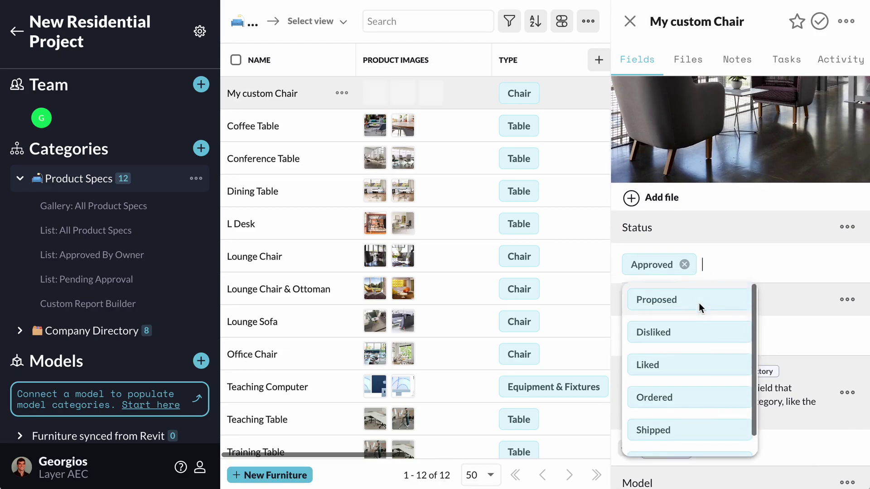
pyautogui.click(847, 227)
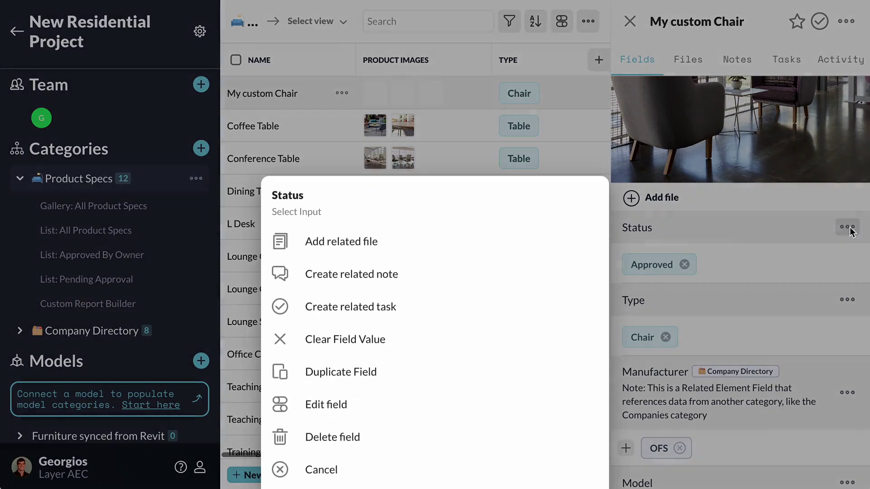
pyautogui.click(394, 404)
pyautogui.scroll(-1, 395, 401)
pyautogui.scroll(-5, 395, 401)
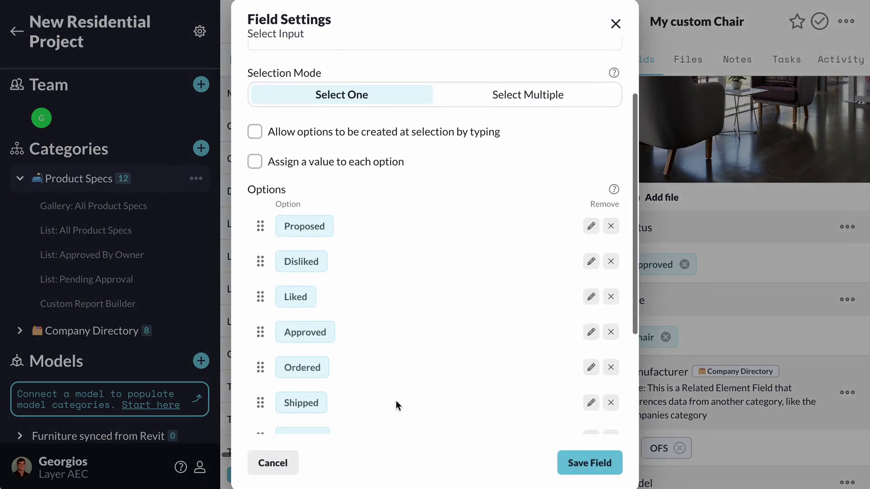
pyautogui.click(440, 385)
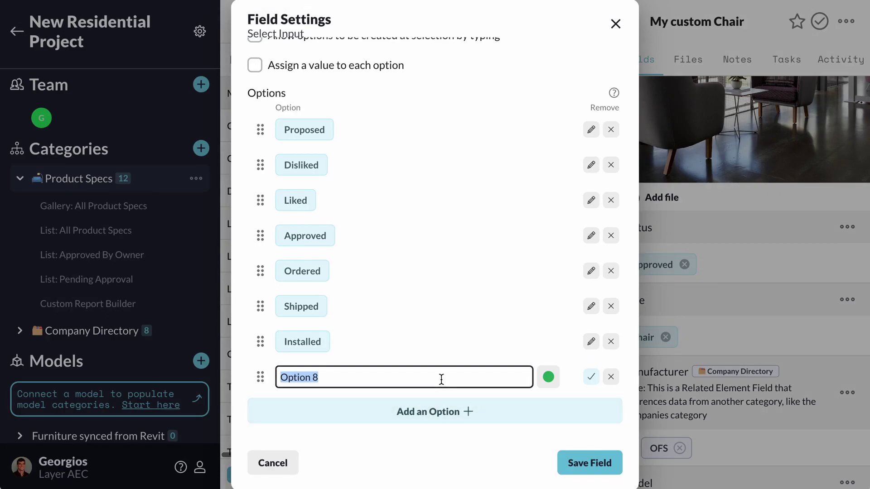
pyautogui.write('Insured')
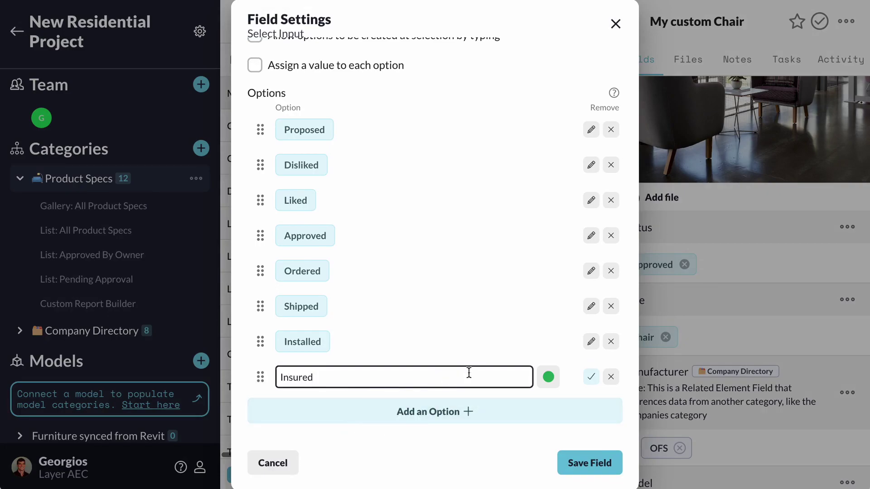
pyautogui.click(590, 377)
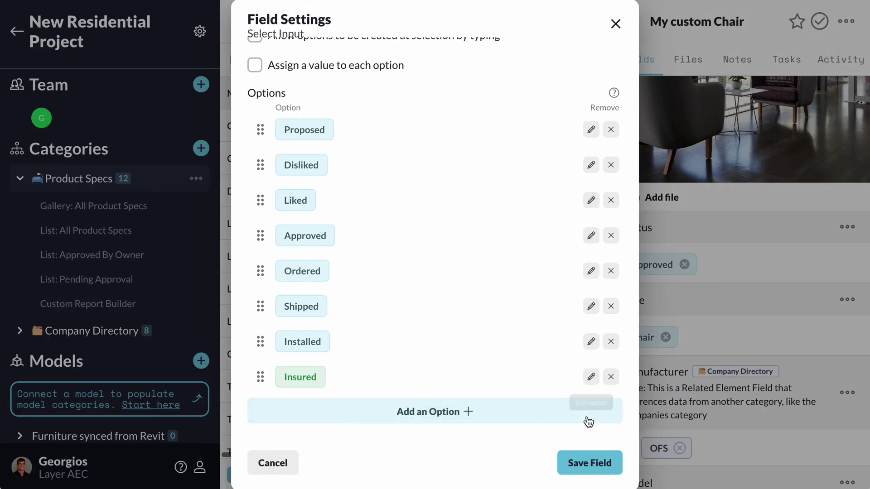
pyautogui.click(585, 466)
# Step: Set the Status of My custom Chair to Insured
pyautogui.click(705, 268)
pyautogui.scroll(-2, 683, 346)
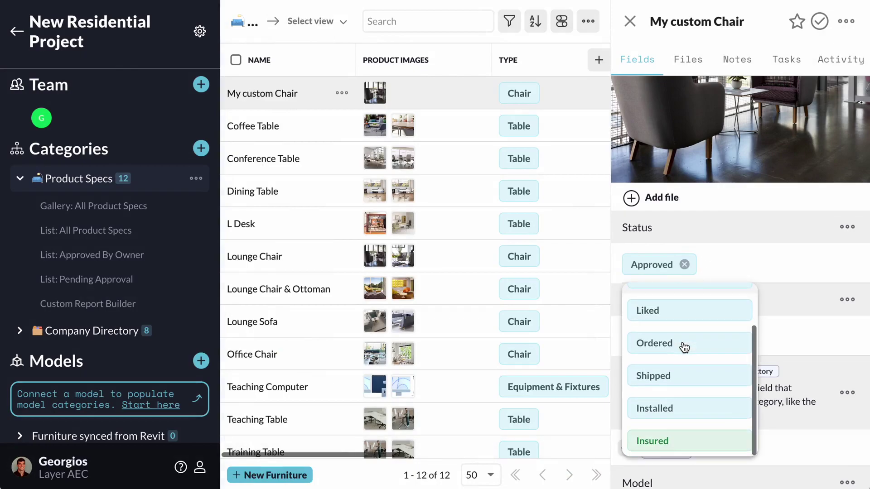
pyautogui.click(669, 436)
# Step: Delete the Desired Quantity field from the Product Specs elements
pyautogui.scroll(-4, 698, 423)
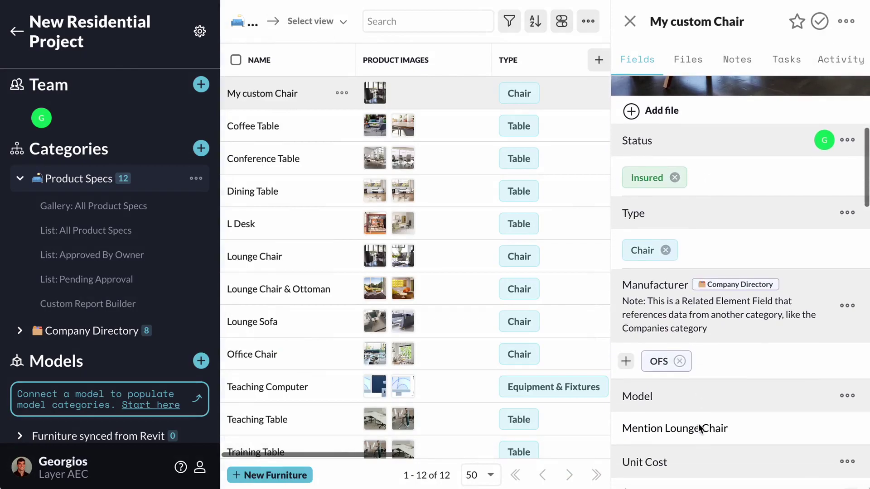
pyautogui.scroll(-1, 701, 421)
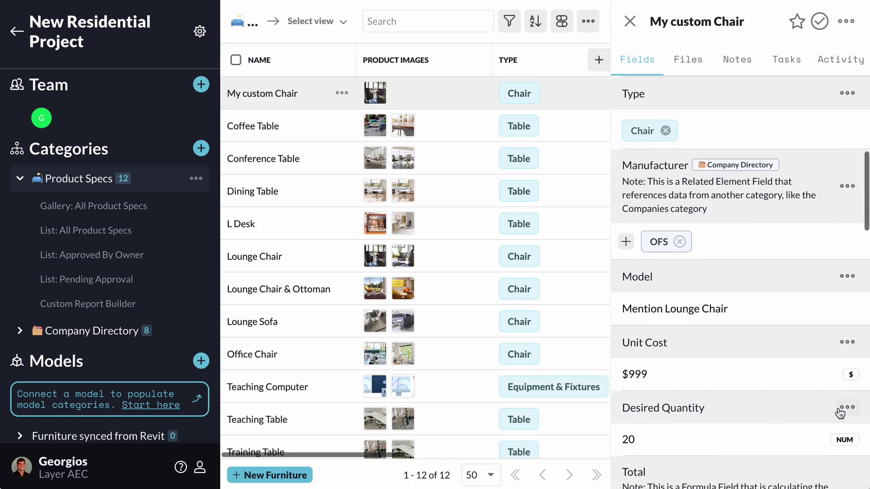
pyautogui.click(845, 407)
pyautogui.click(447, 437)
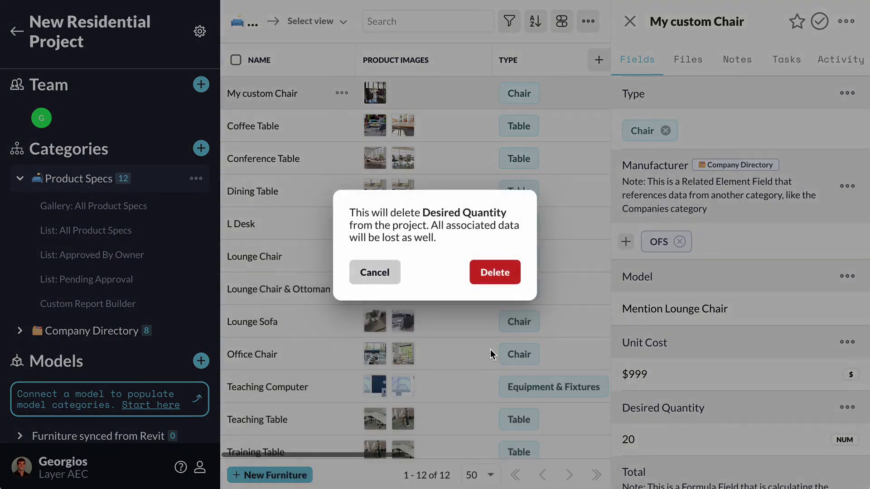
pyautogui.click(495, 272)
# Step: Edit the fields of the Product Specs category and move the Type field above Status
pyautogui.scroll(5, 727, 327)
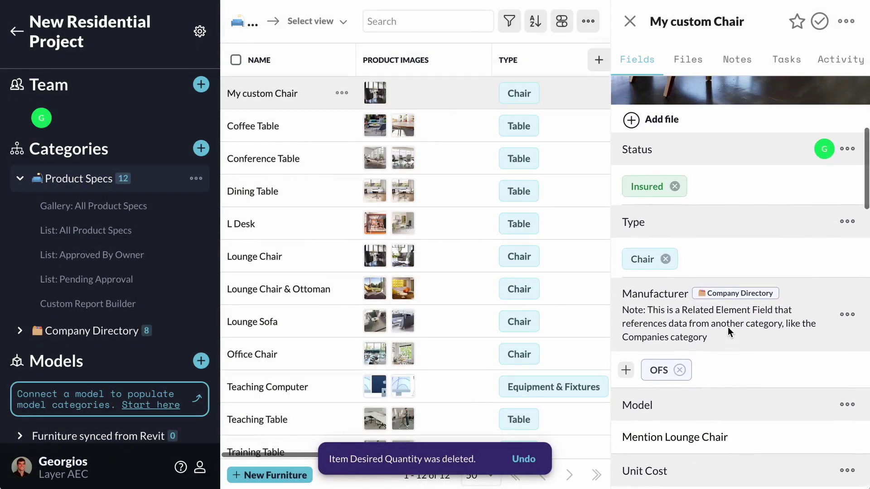
pyautogui.scroll(4, 728, 332)
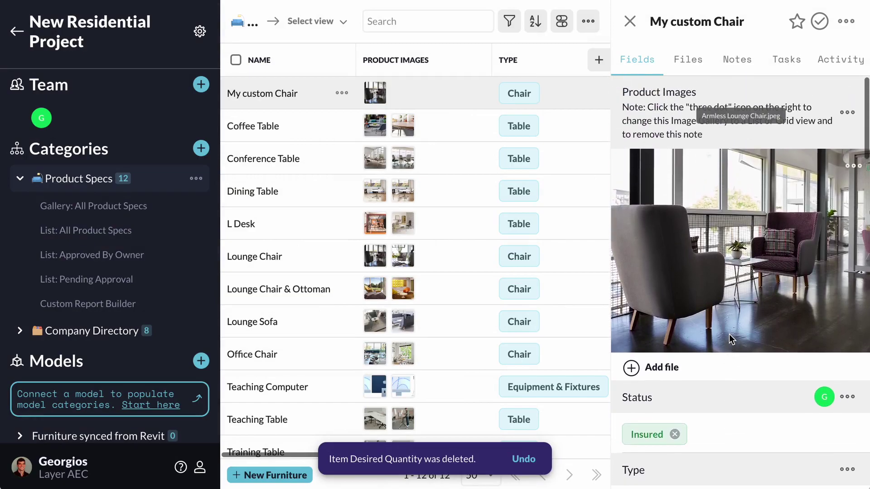
pyautogui.click(845, 21)
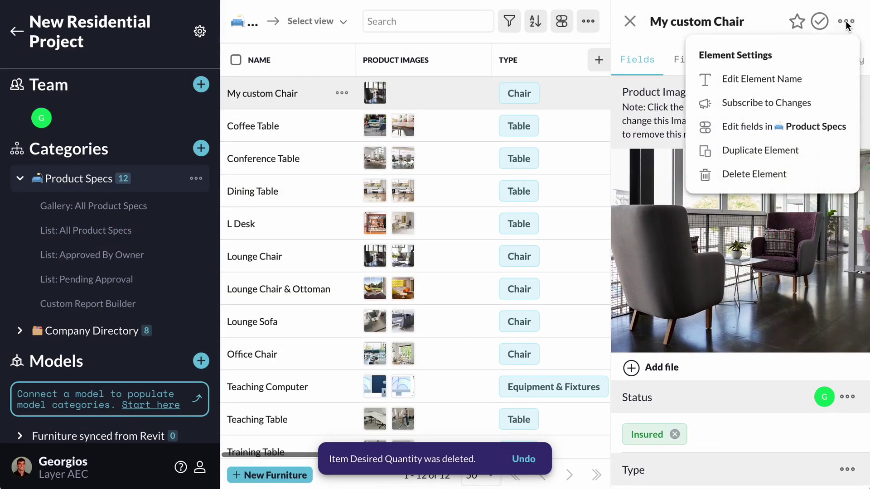
pyautogui.click(803, 129)
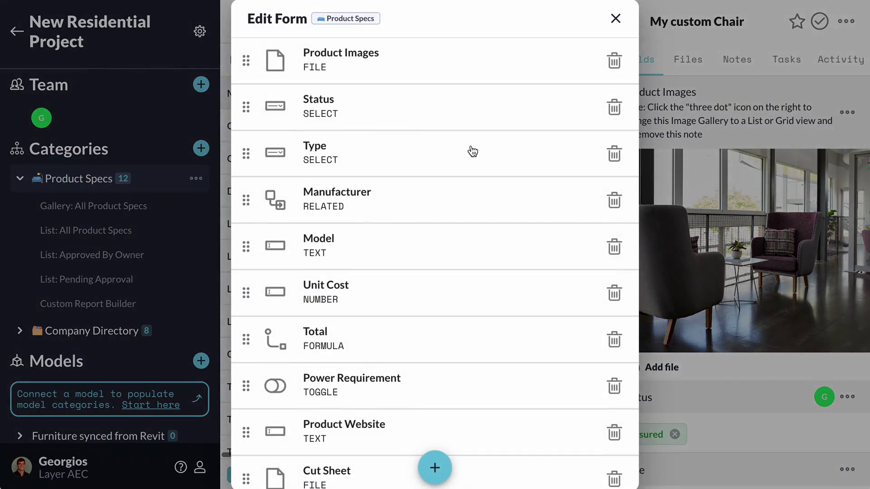
pyautogui.scroll(-1, 345, 172)
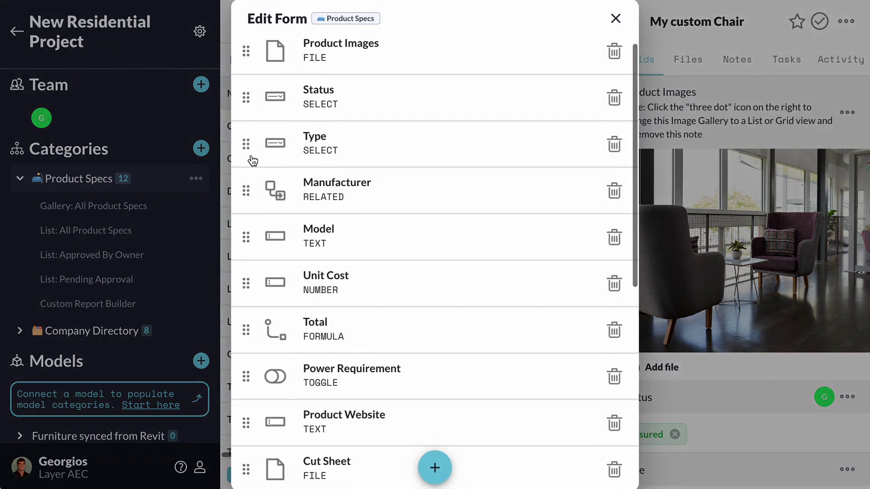
pyautogui.moveTo(248, 150); pyautogui.dragTo(249, 102)
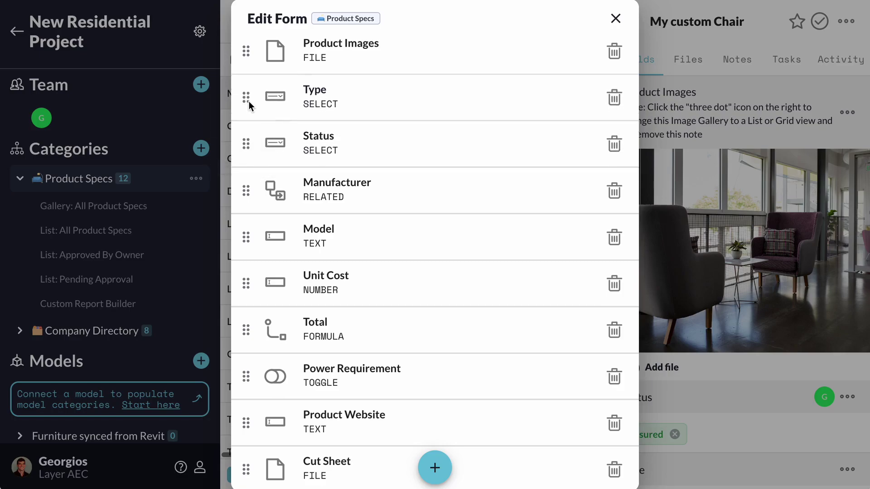
# Step: Create a Person field named Reviewed By in the Product Specs form
pyautogui.click(434, 466)
pyautogui.scroll(-6, 434, 413)
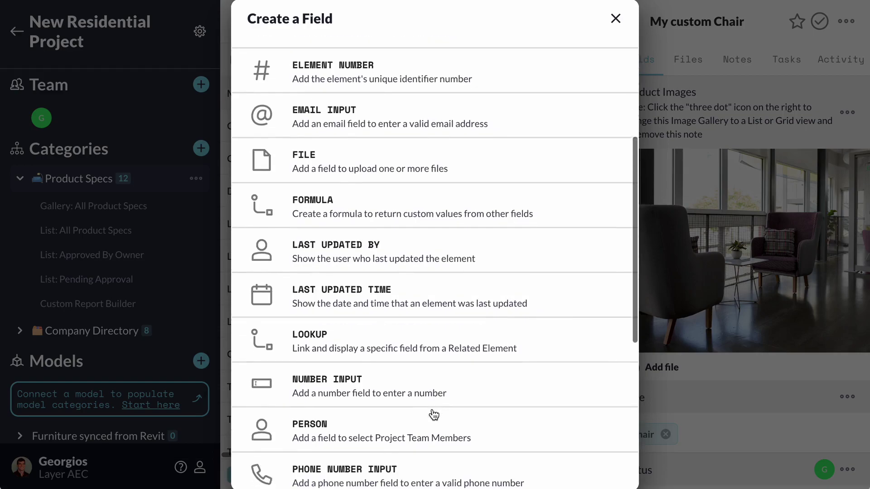
pyautogui.click(432, 373)
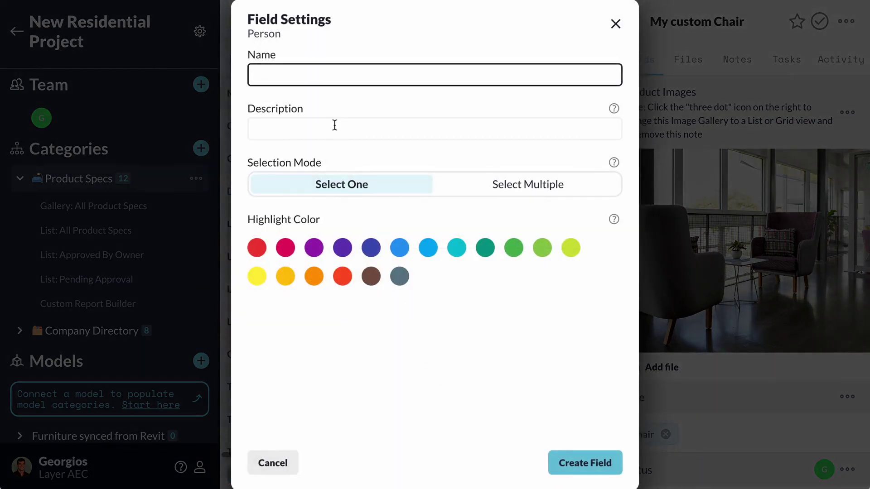
pyautogui.write('Review')
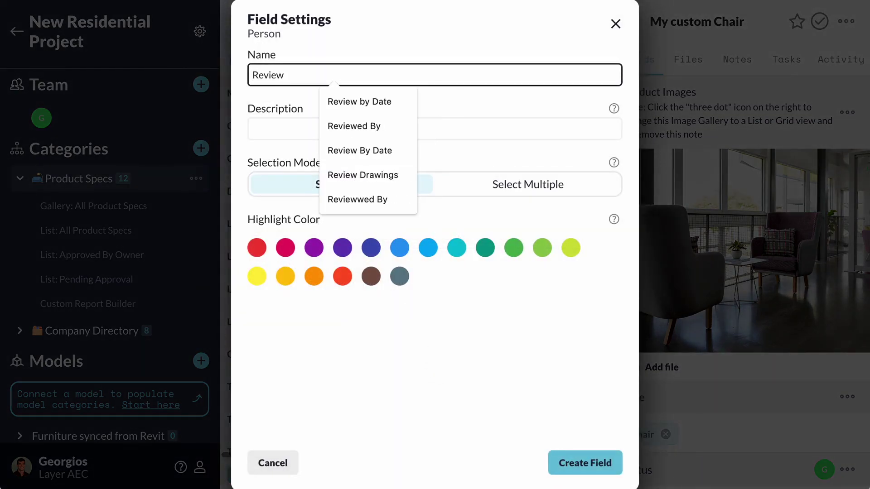
pyautogui.click(344, 127)
pyautogui.click(580, 463)
# Step: Rename the Coffee Table element to My Coffee Table
pyautogui.click(283, 136)
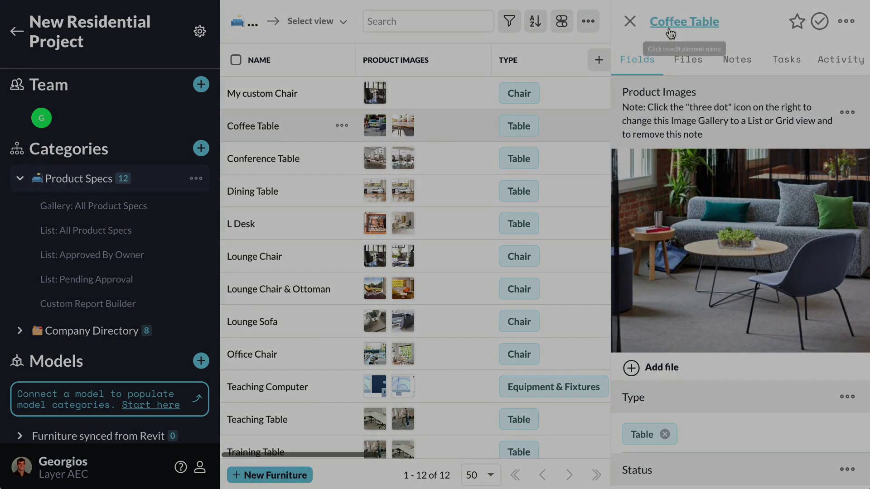
pyautogui.click(654, 21)
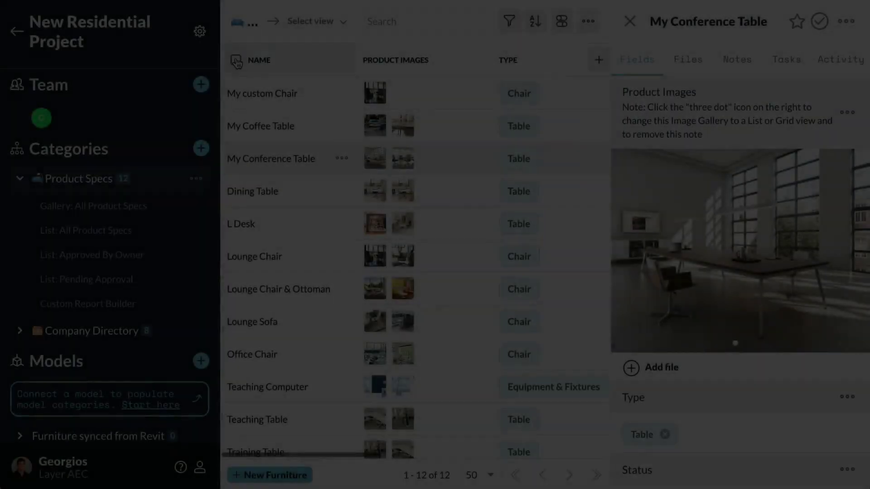
# Step: Delete every Product Specs element except My custom Chair, My Coffee Table and My Conference Table
pyautogui.click(235, 59)
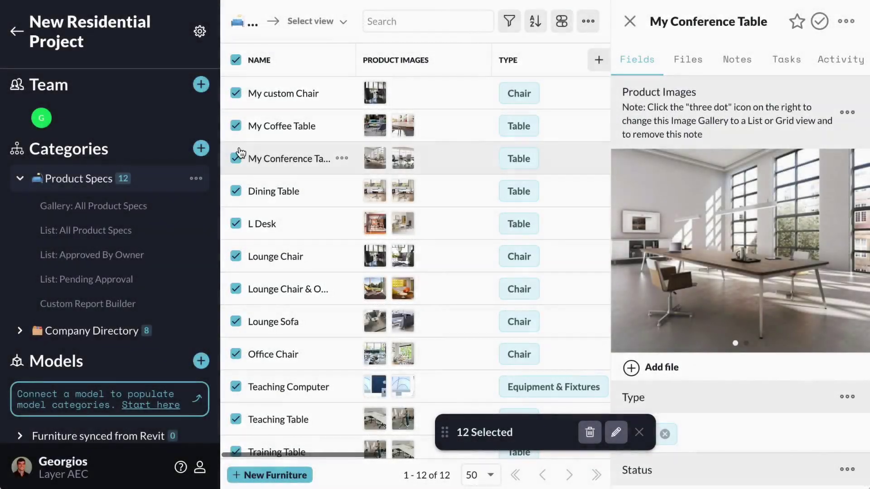
pyautogui.click(236, 126)
pyautogui.click(236, 158)
pyautogui.click(236, 93)
pyautogui.click(590, 432)
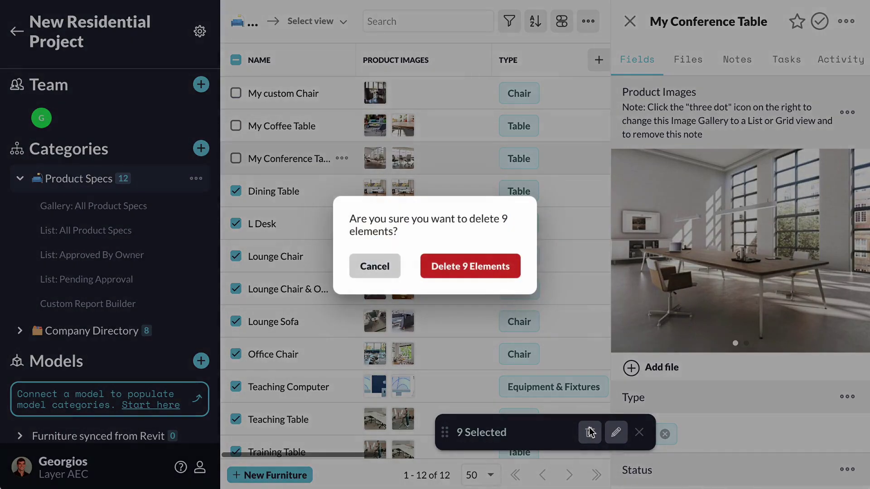
pyautogui.click(485, 265)
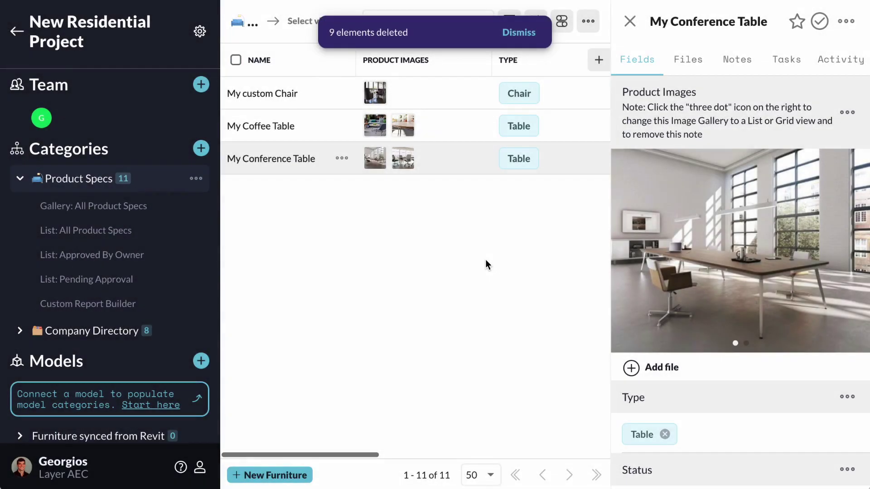
# Step: Create a new furniture element in Product Specs with a name beginning "My custom restaurant"
pyautogui.click(291, 474)
pyautogui.write('My custom restauran...')
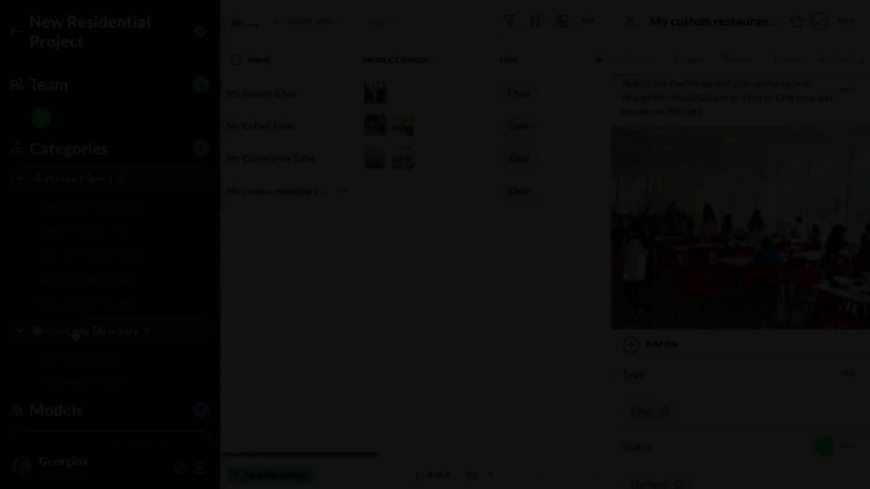
# Step: Open the Apple entry in the Company Directory category
pyautogui.click(74, 334)
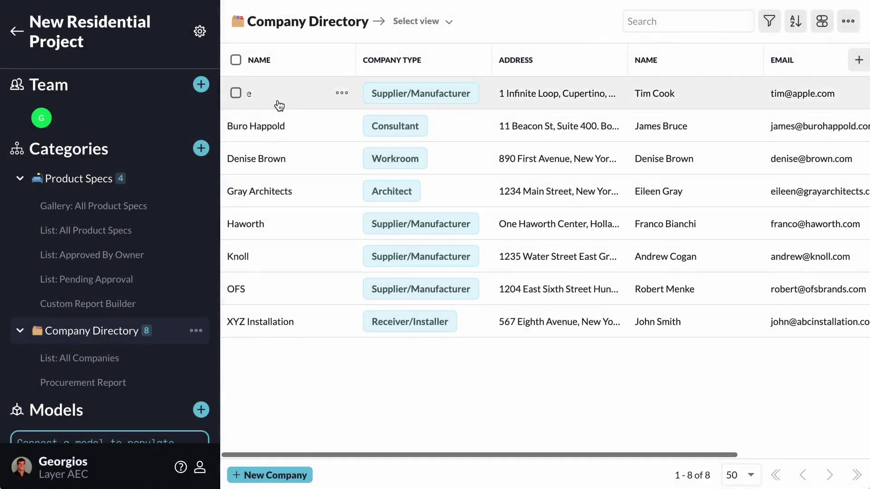
pyautogui.click(280, 104)
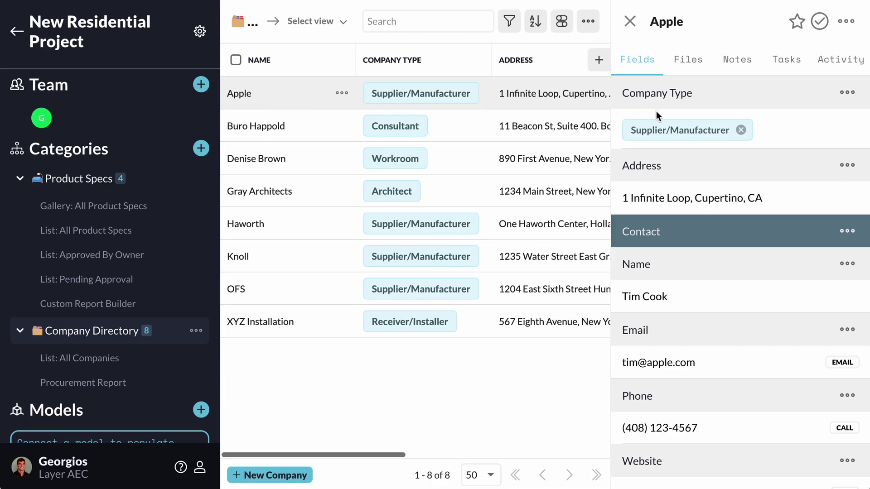
# Step: Review the Apple entry's contact fields and open the Buro Happold entry in the Company Directory
pyautogui.scroll(-5, 673, 158)
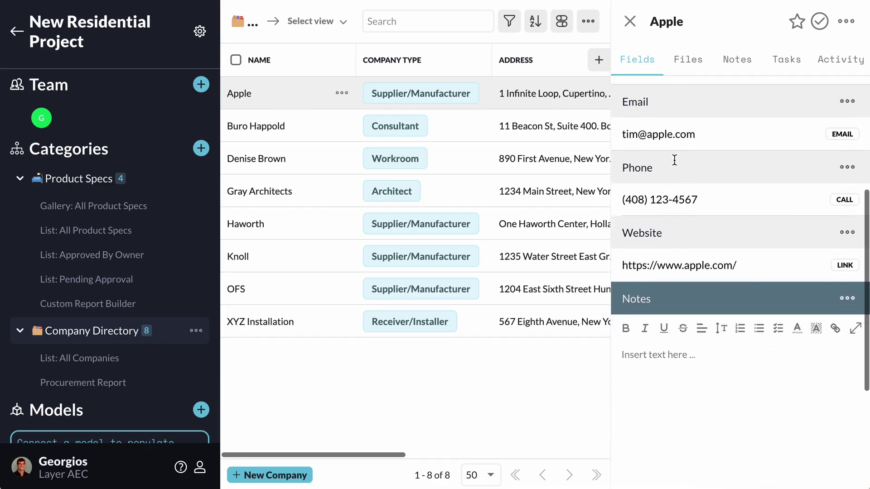
pyautogui.scroll(5, 674, 159)
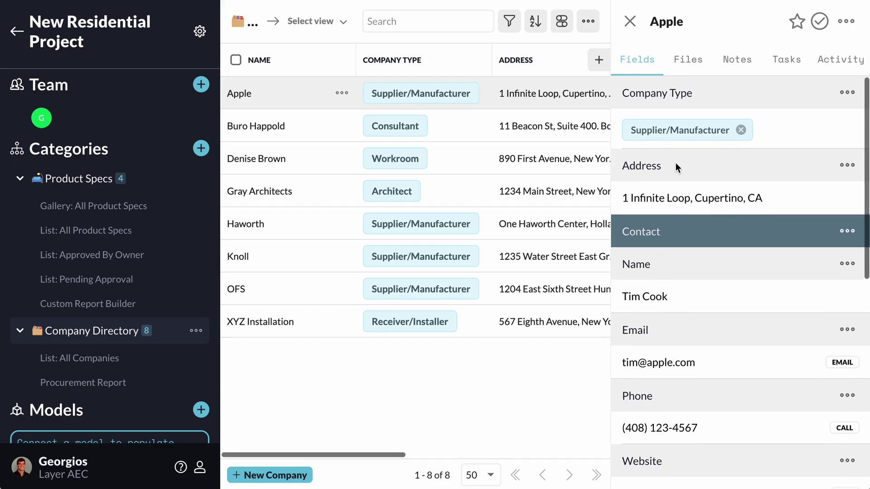
pyautogui.click(298, 132)
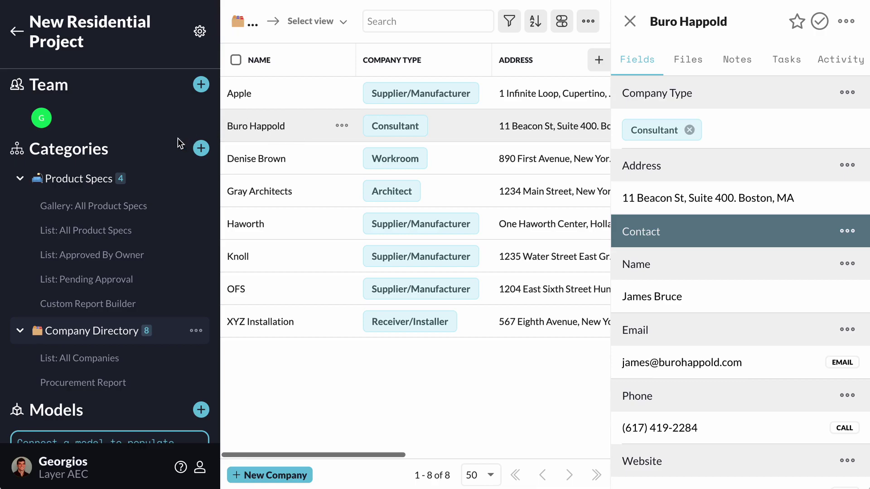
# Step: Set the Manufacturer of the My Coffee Table element in Product Specs to Gray Architects
pyautogui.click(95, 181)
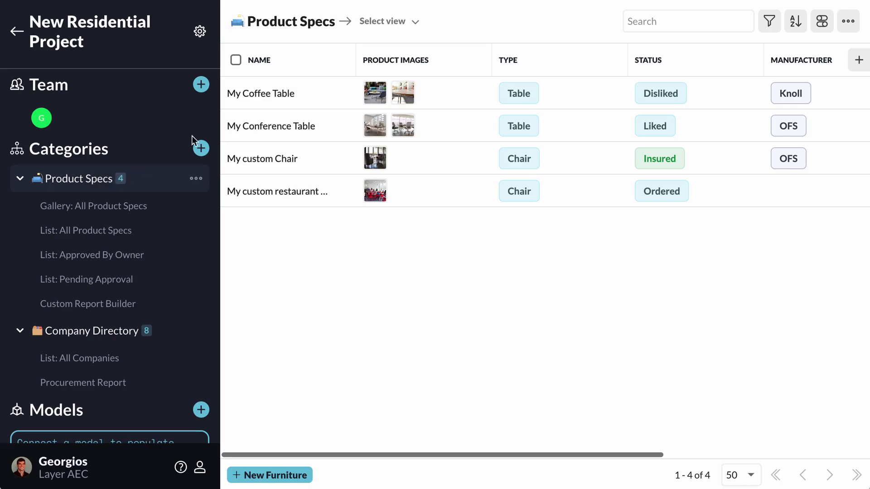
pyautogui.click(282, 96)
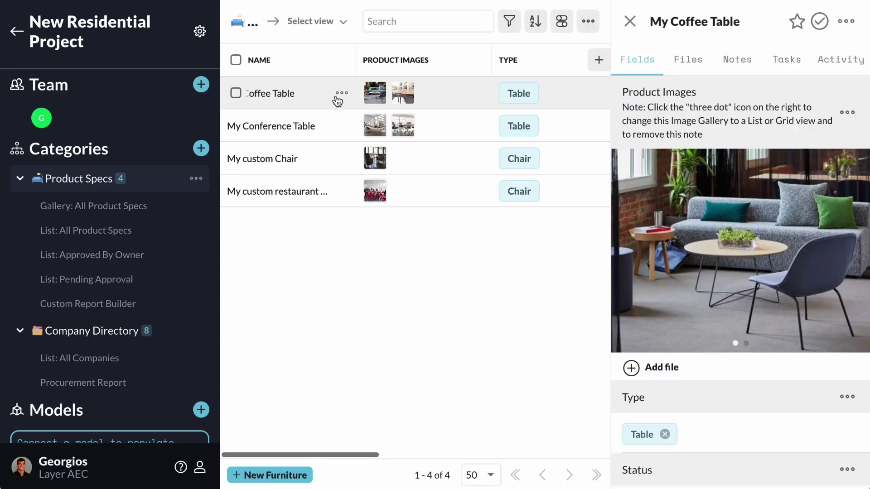
pyautogui.scroll(-2, 697, 176)
pyautogui.scroll(-6, 700, 181)
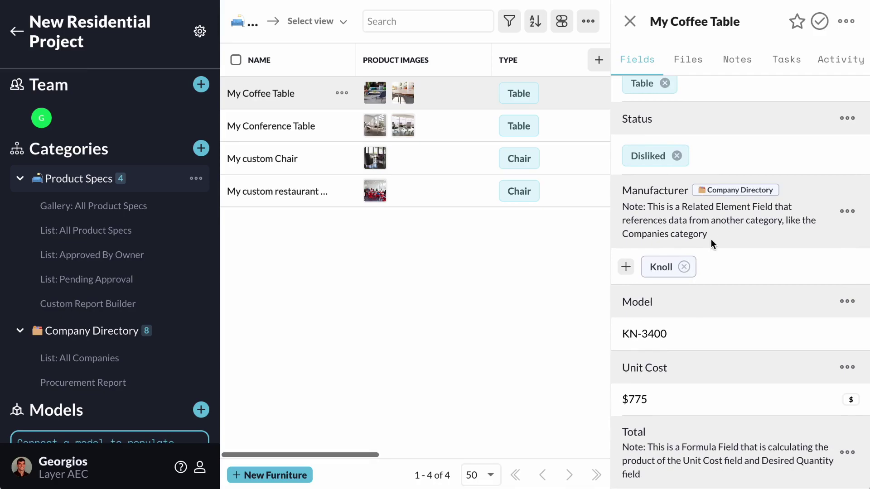
pyautogui.click(627, 267)
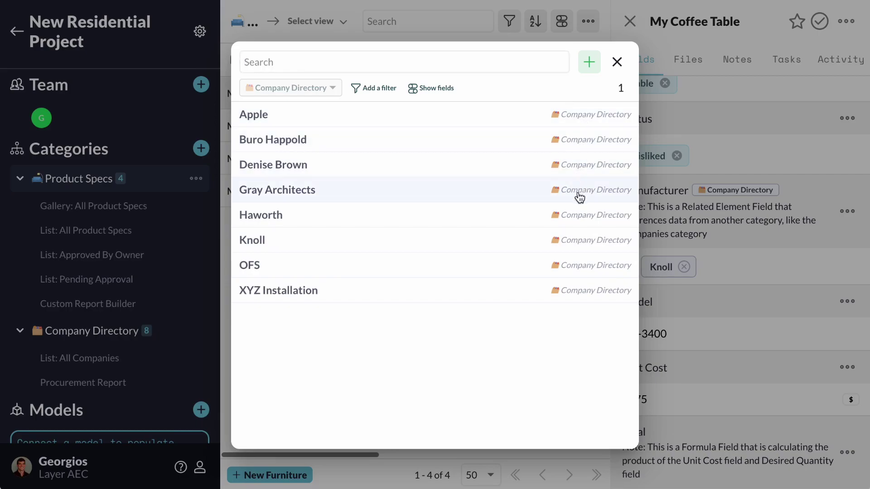
pyautogui.click(582, 193)
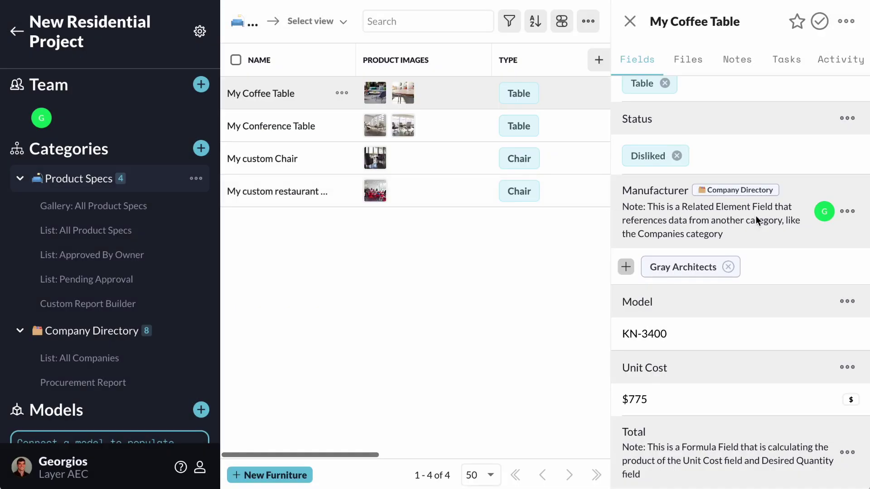
# Step: Change the Manufacturer field's selection mode to Select Multiple and save the field
pyautogui.click(846, 211)
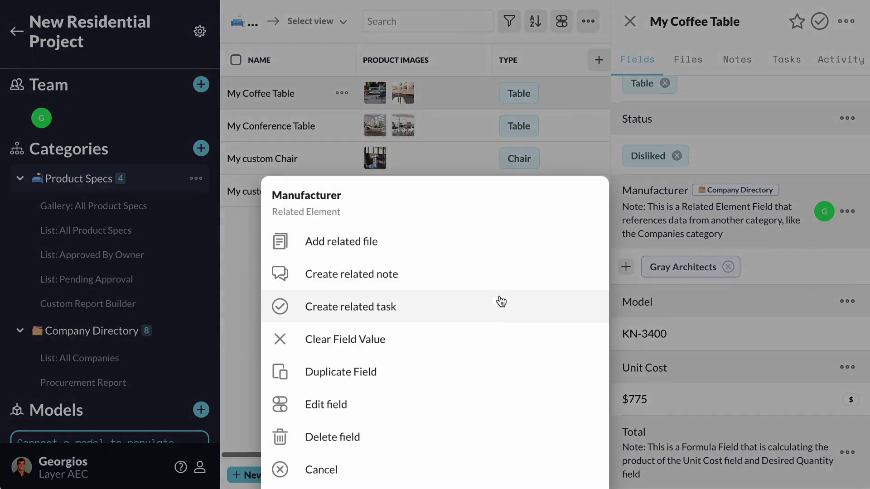
pyautogui.click(486, 395)
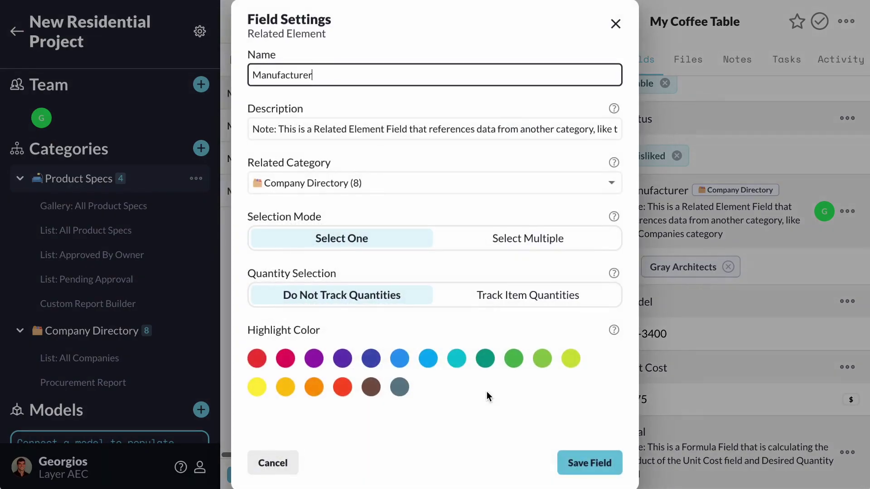
pyautogui.click(534, 244)
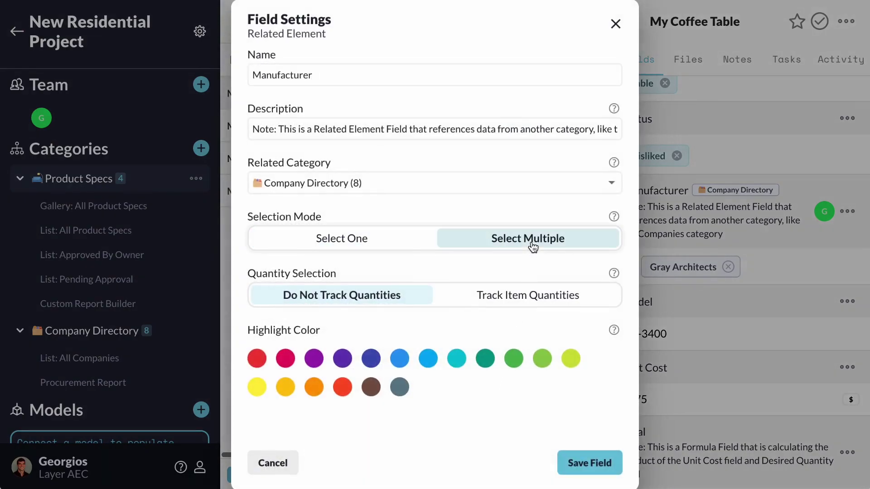
pyautogui.click(589, 471)
# Step: Add XYZ Installation as a second manufacturer of My Coffee Table
pyautogui.click(625, 267)
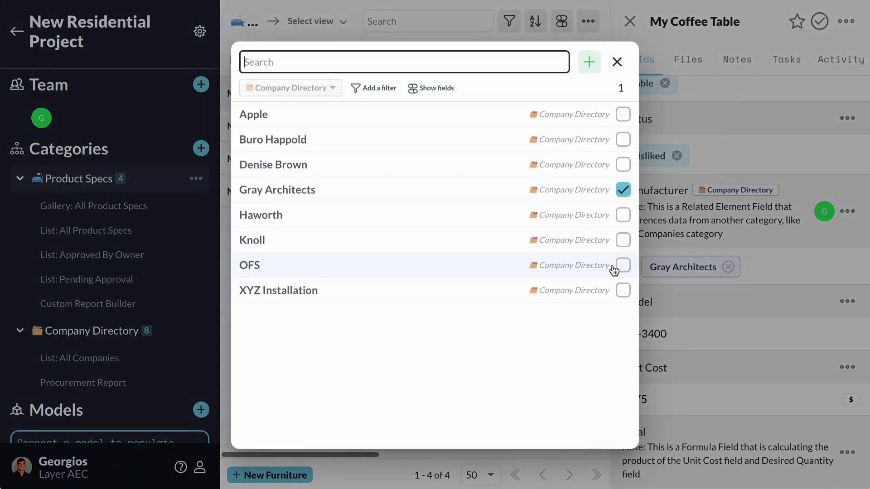
pyautogui.click(623, 290)
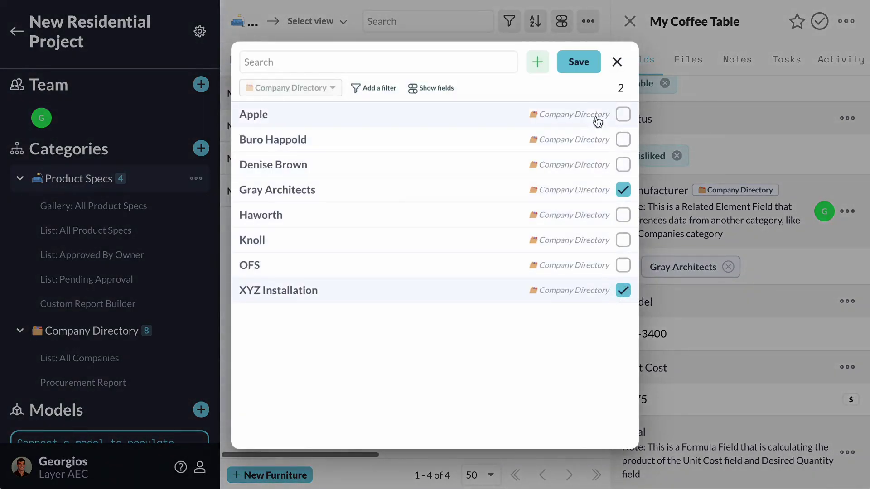
pyautogui.click(581, 67)
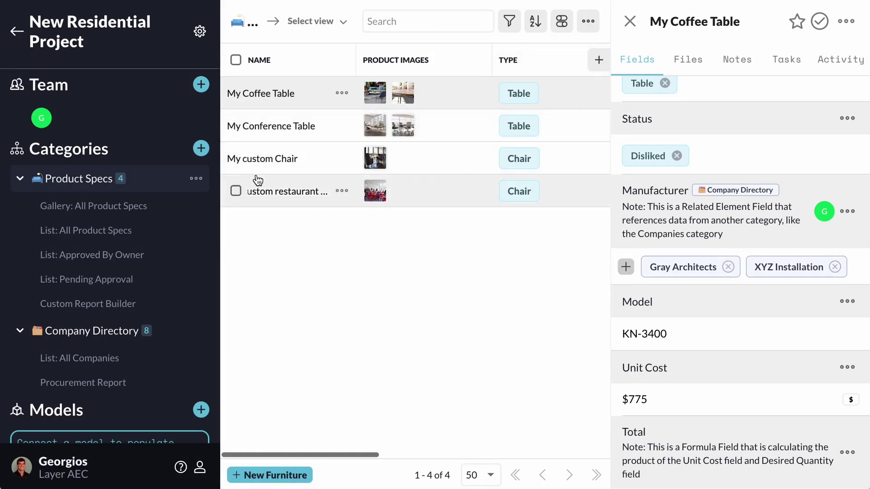
# Step: Collapse the existing categories and add new ones to the project by applying Layer's Meeting Minutes template
pyautogui.click(22, 180)
pyautogui.click(21, 208)
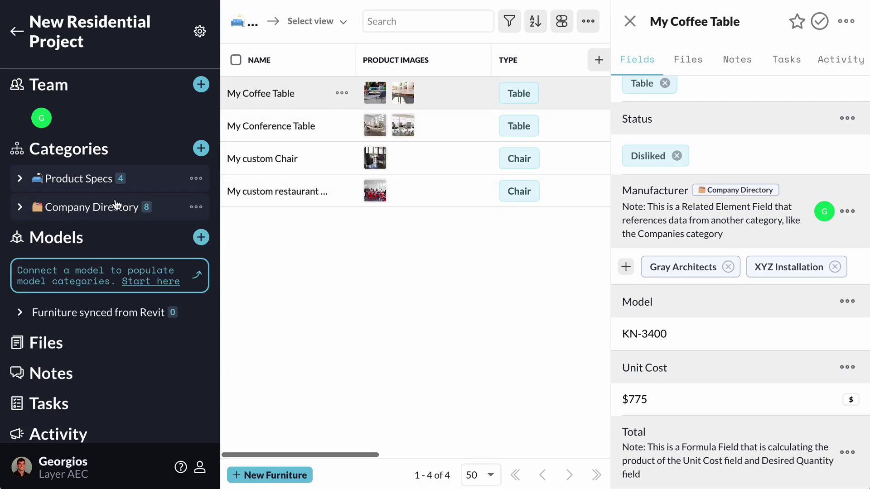
pyautogui.click(201, 148)
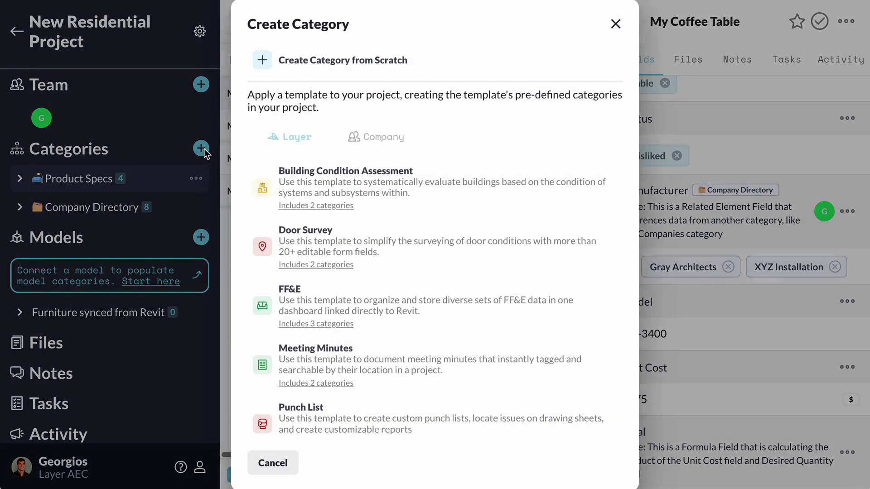
pyautogui.scroll(-4, 330, 166)
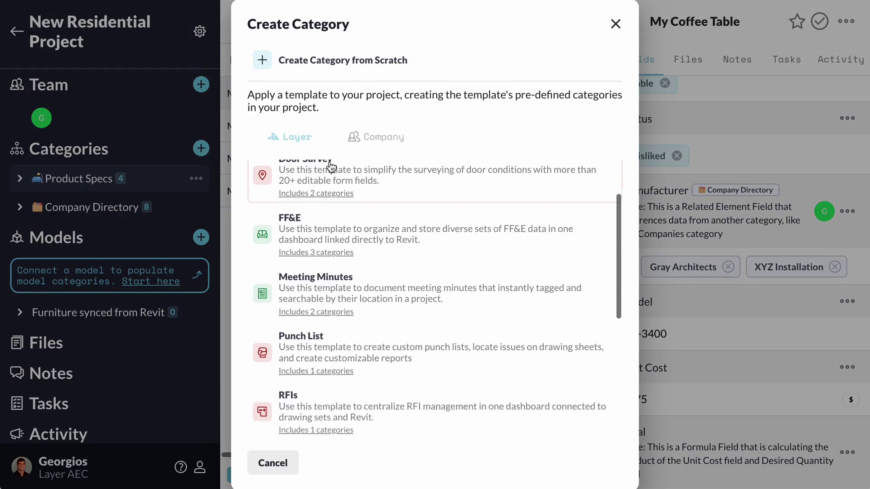
pyautogui.scroll(-3, 332, 188)
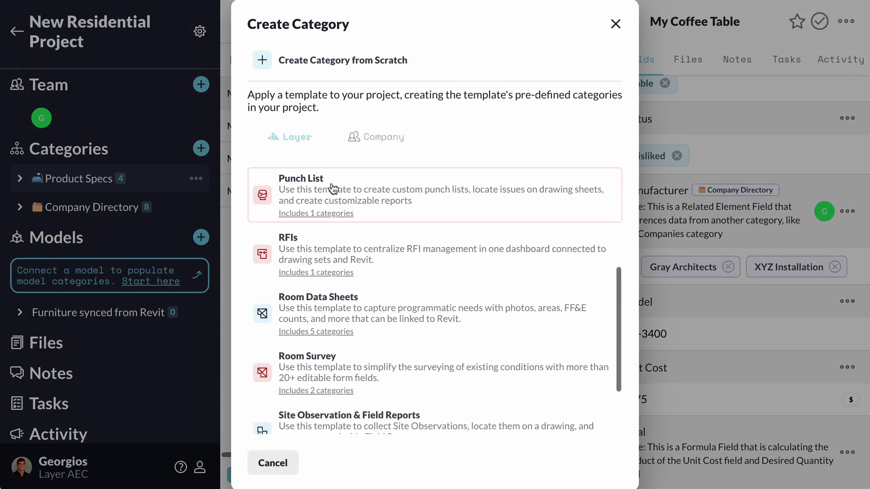
pyautogui.scroll(5, 333, 189)
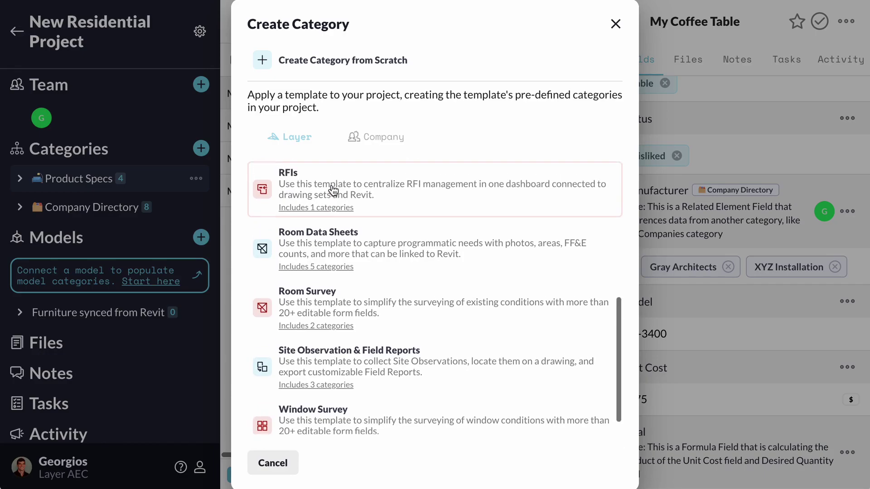
pyautogui.scroll(3, 333, 191)
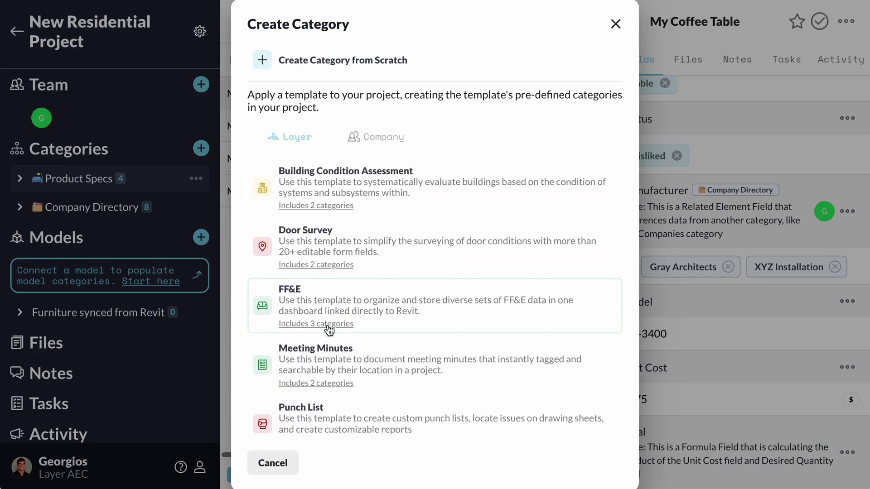
pyautogui.click(332, 353)
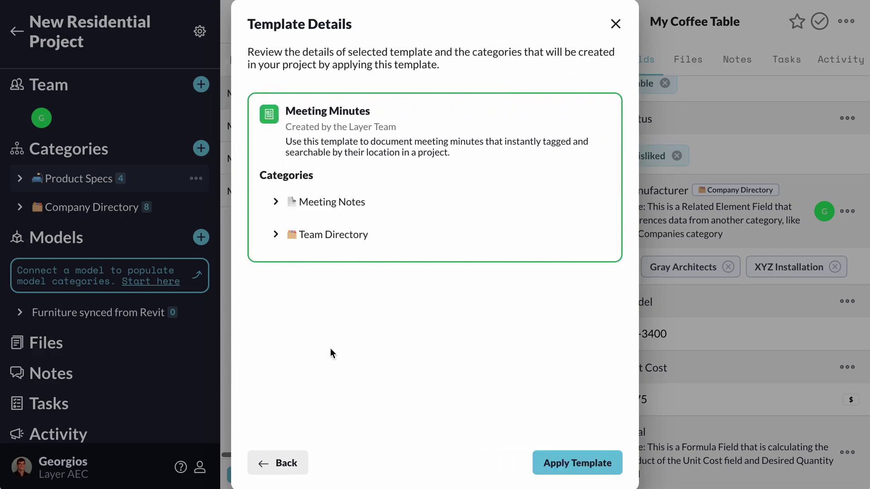
pyautogui.click(276, 202)
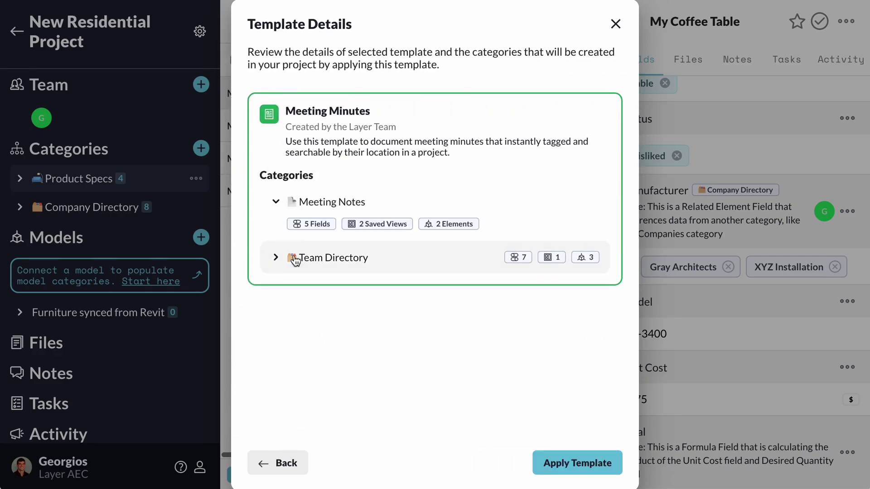
pyautogui.click(571, 460)
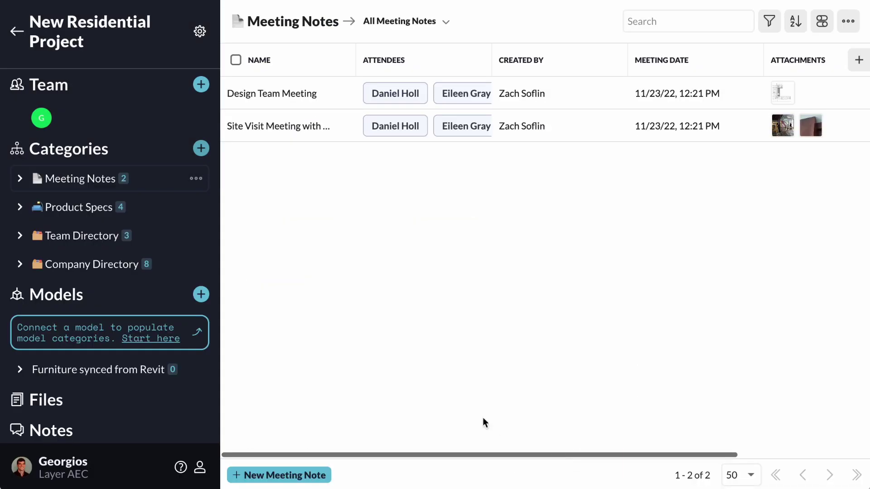
# Step: Open the Design Team Meeting element in Meeting Notes and review its attendees, attachments and notes
pyautogui.click(20, 179)
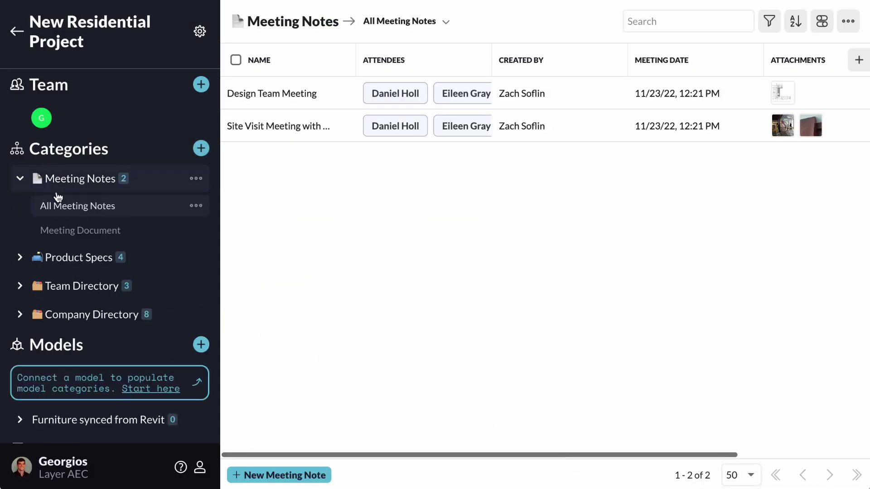
pyautogui.click(91, 181)
pyautogui.click(272, 92)
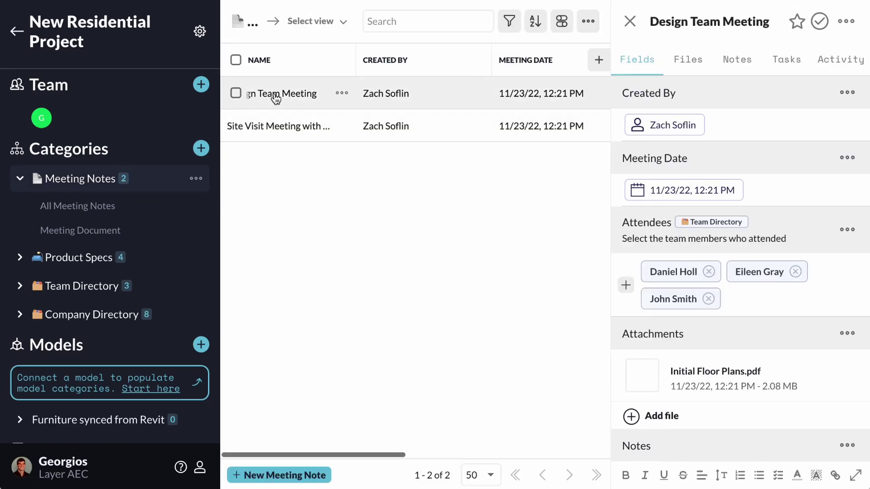
pyautogui.scroll(-8, 643, 213)
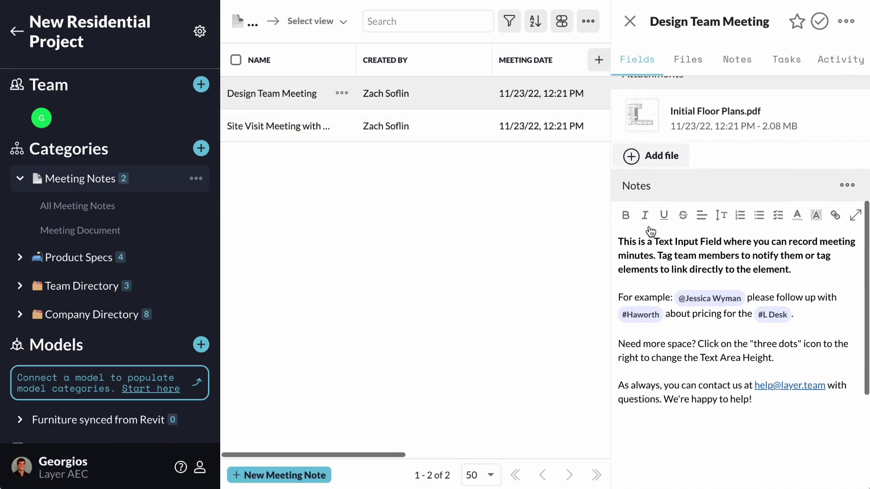
pyautogui.scroll(9, 649, 225)
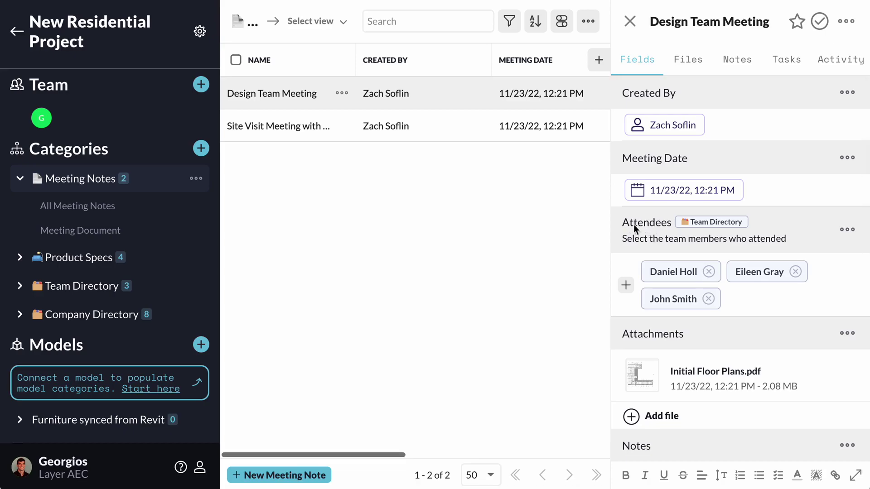
# Step: Start a new template from the project with a dark blue color and the name "My custom template"
pyautogui.click(200, 32)
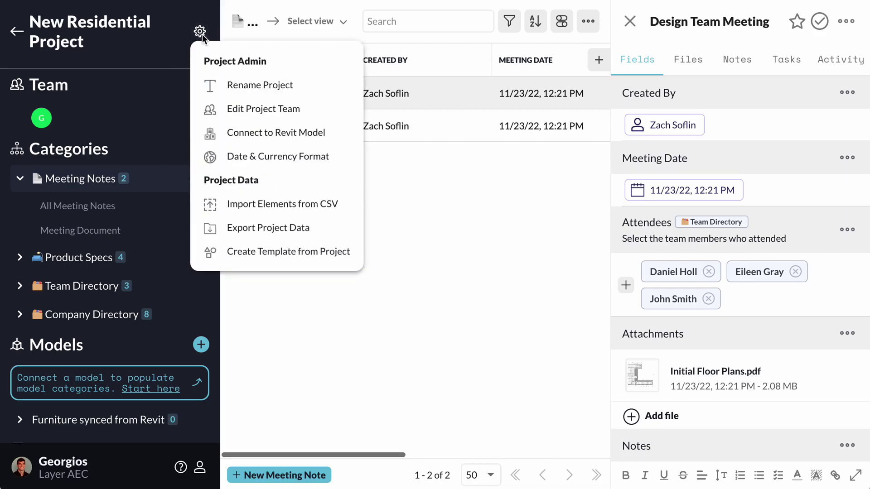
pyautogui.click(264, 253)
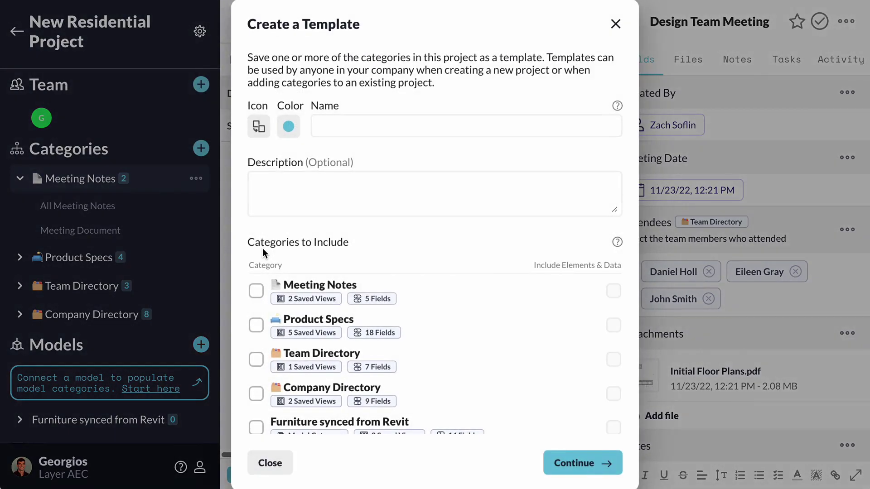
pyautogui.click(260, 129)
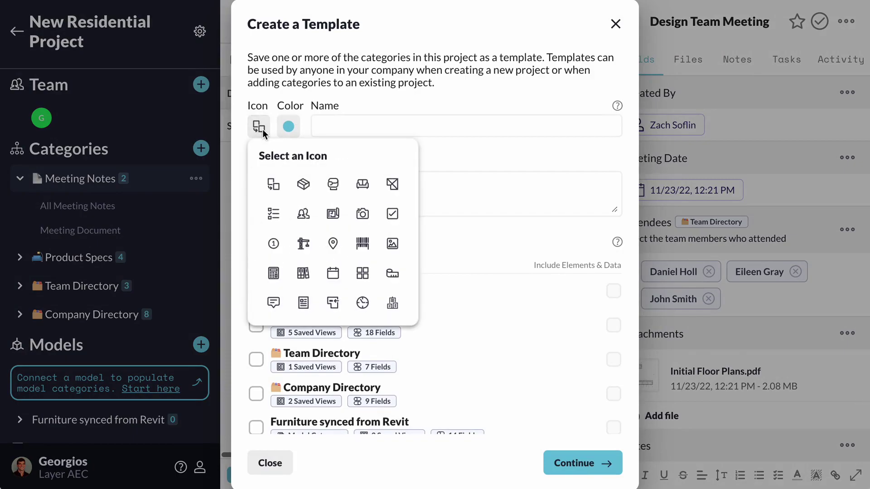
pyautogui.click(261, 129)
pyautogui.click(288, 126)
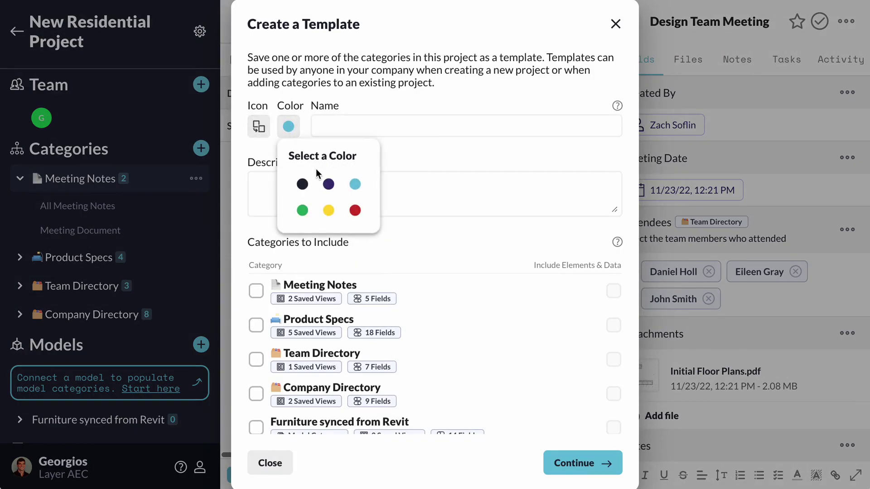
pyautogui.click(328, 184)
pyautogui.click(345, 127)
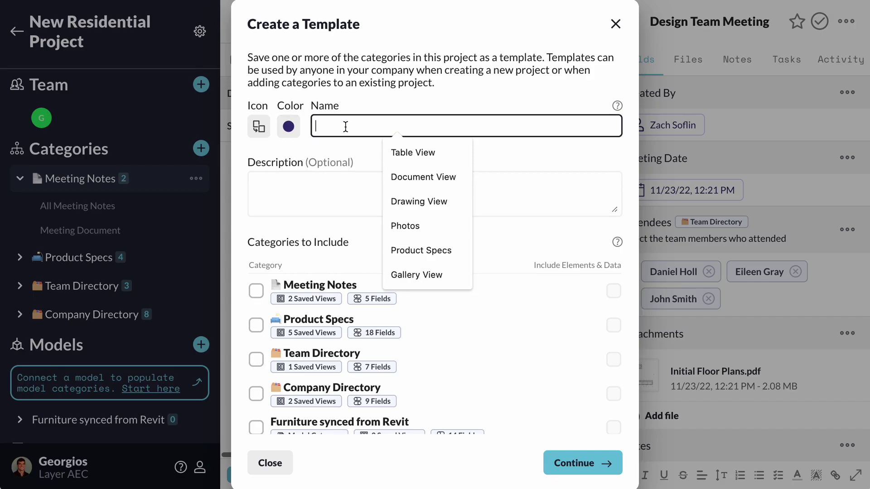
pyautogui.write('My custom template')
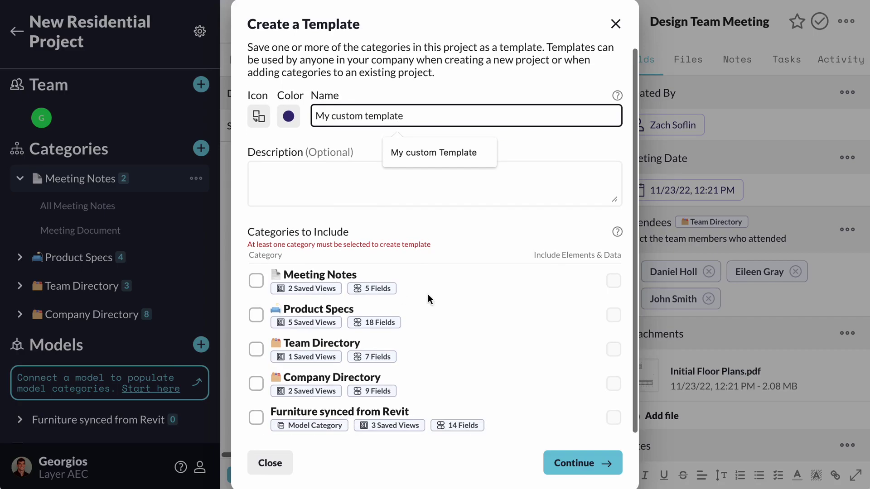
pyautogui.click(428, 294)
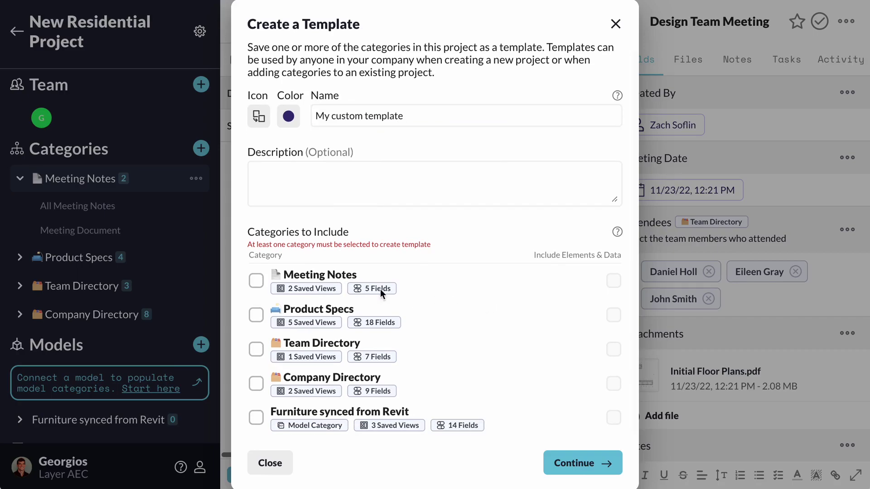
# Step: Include the Meeting Notes, Product Specs and Company Directory categories in the template, each with its elements and data
pyautogui.click(257, 284)
pyautogui.click(257, 317)
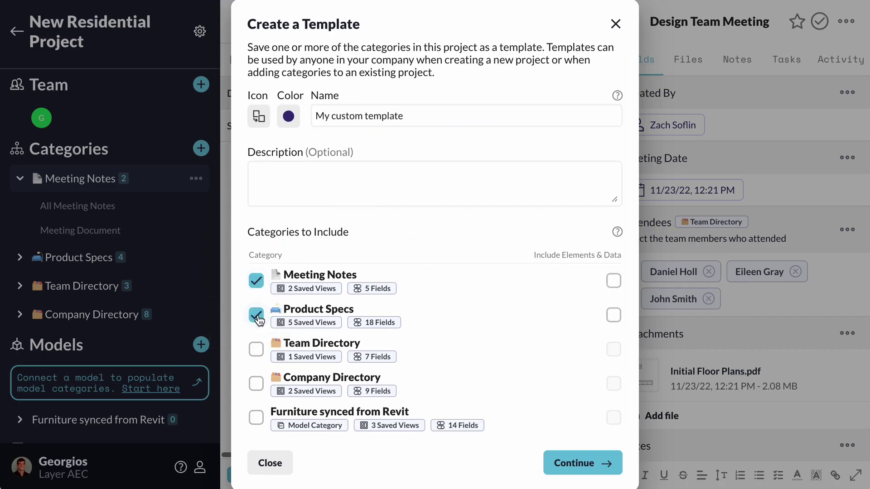
pyautogui.click(256, 385)
pyautogui.click(613, 281)
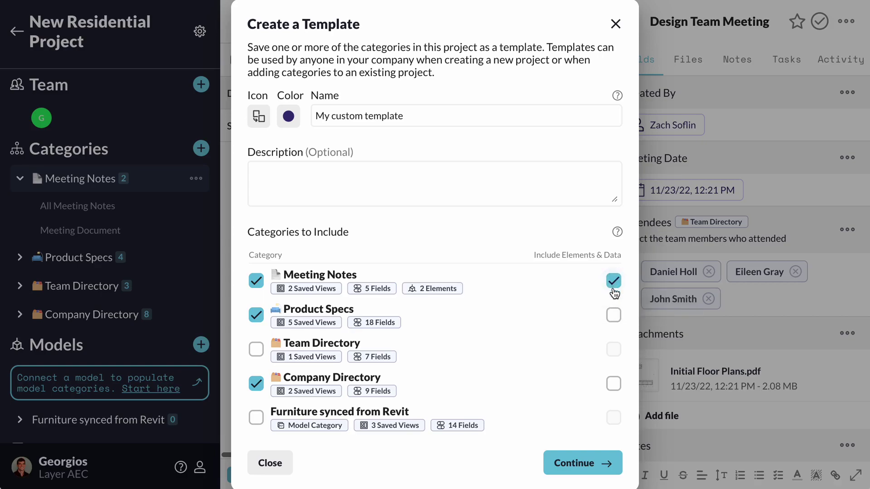
pyautogui.click(613, 315)
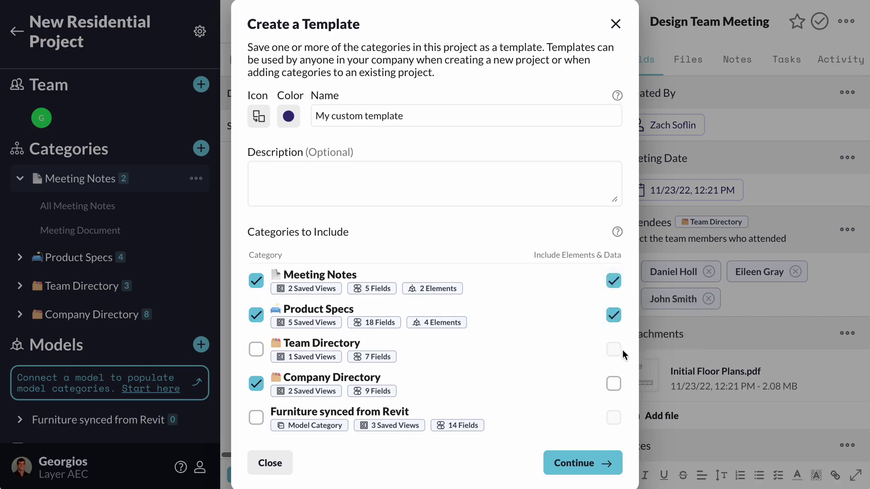
pyautogui.click(619, 387)
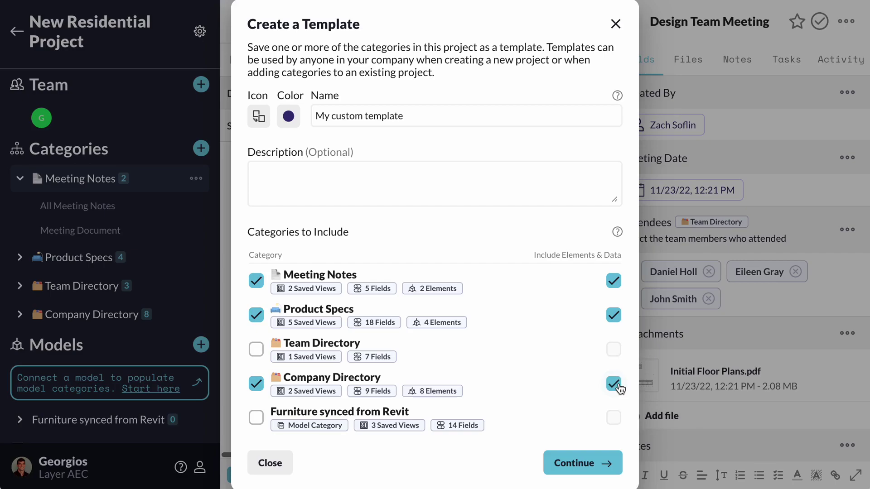
# Step: Keep all dependent fields included in the template, check the Meeting Notes contents in the summary, and create the template
pyautogui.click(598, 465)
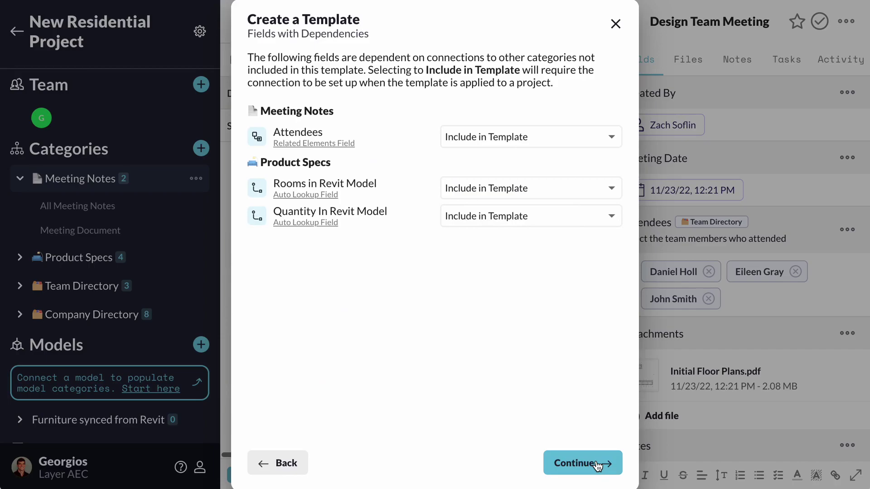
pyautogui.click(598, 465)
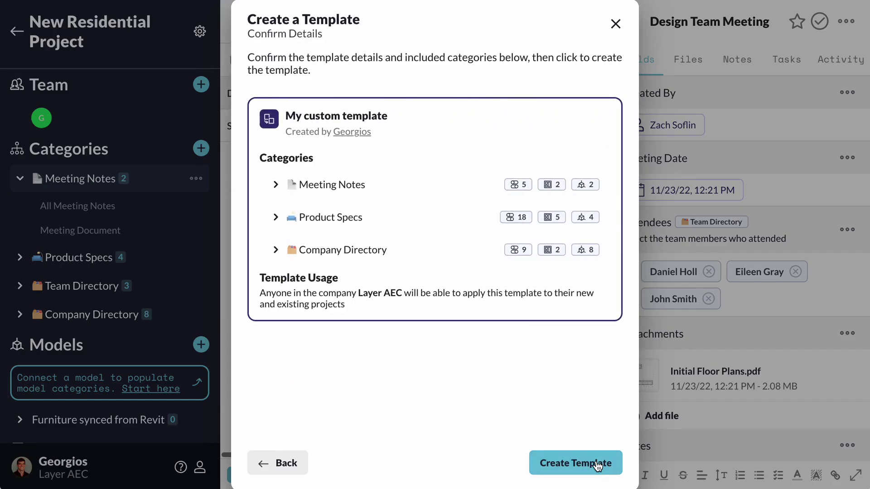
pyautogui.click(276, 185)
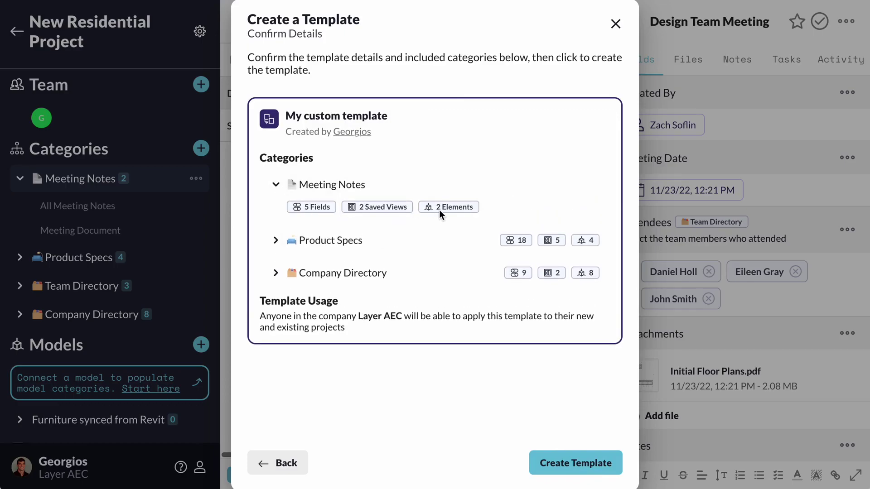
pyautogui.click(275, 184)
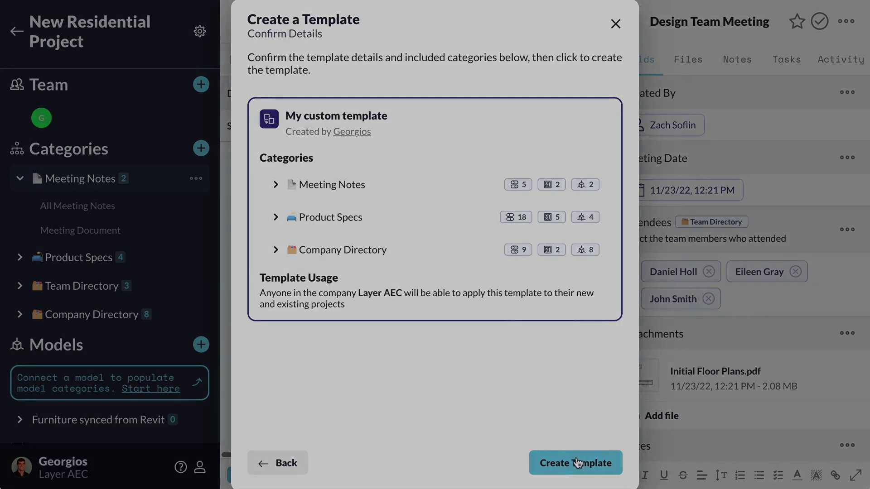
pyautogui.click(576, 460)
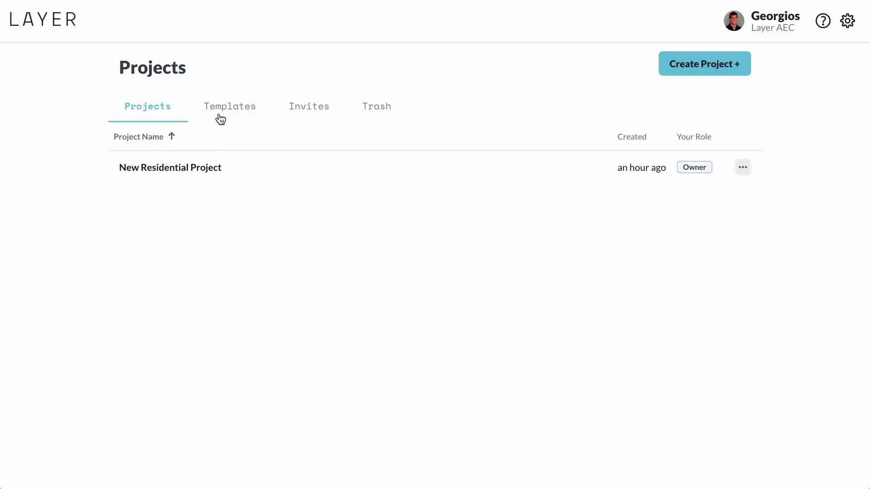
# Step: Open My custom template for editing from the dashboard and view My Coffee Table in its Product Specs category
pyautogui.click(222, 114)
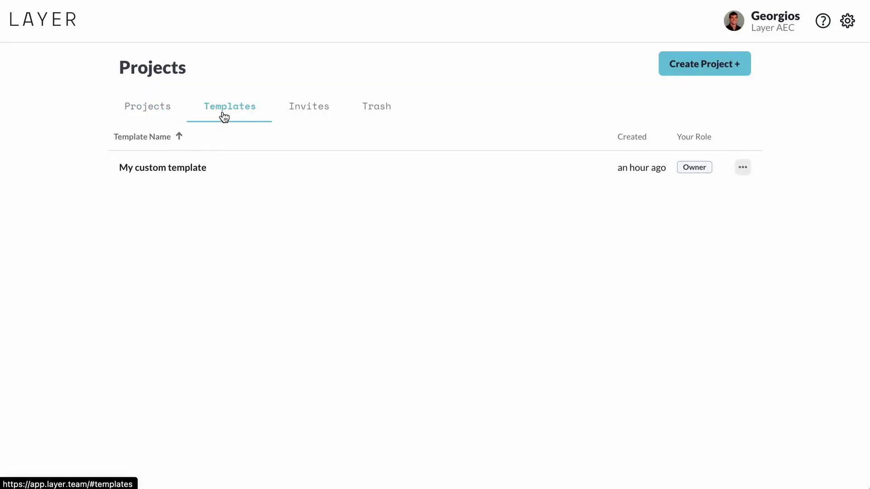
pyautogui.click(184, 169)
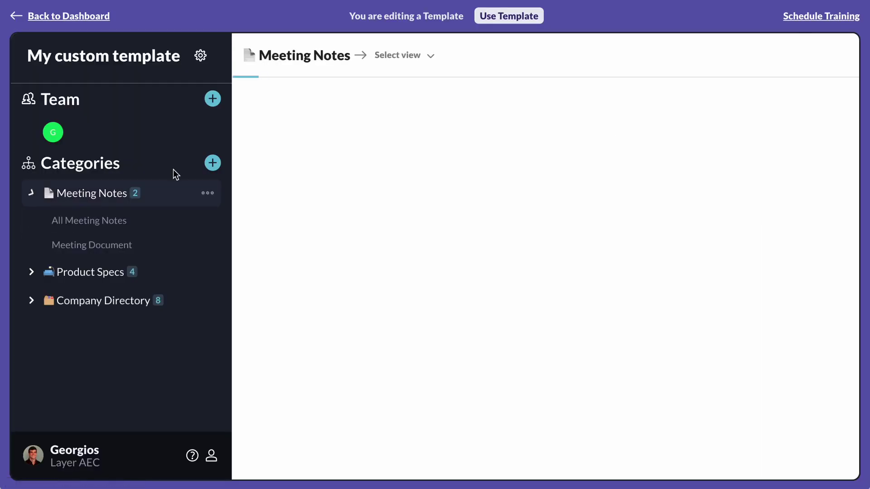
pyautogui.click(31, 192)
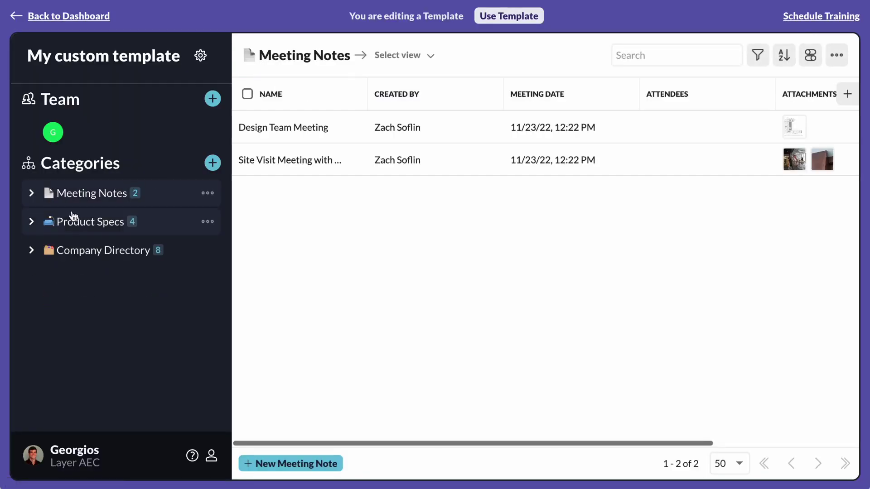
pyautogui.click(78, 222)
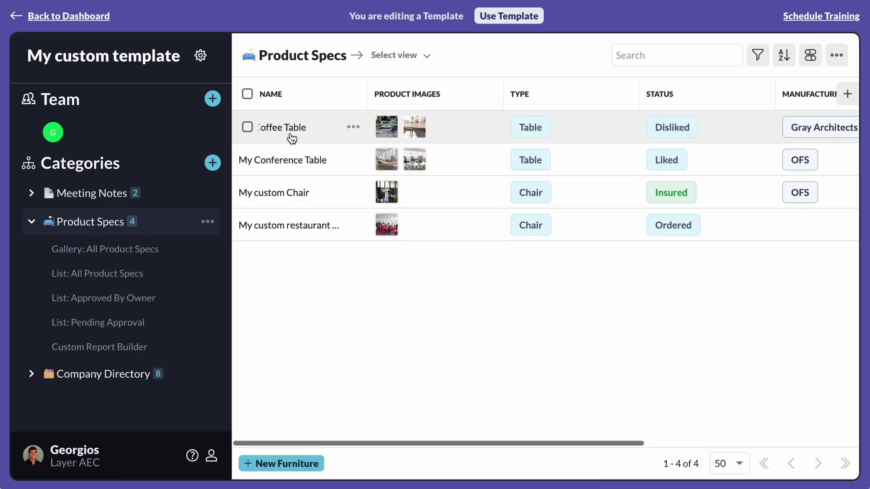
pyautogui.click(288, 138)
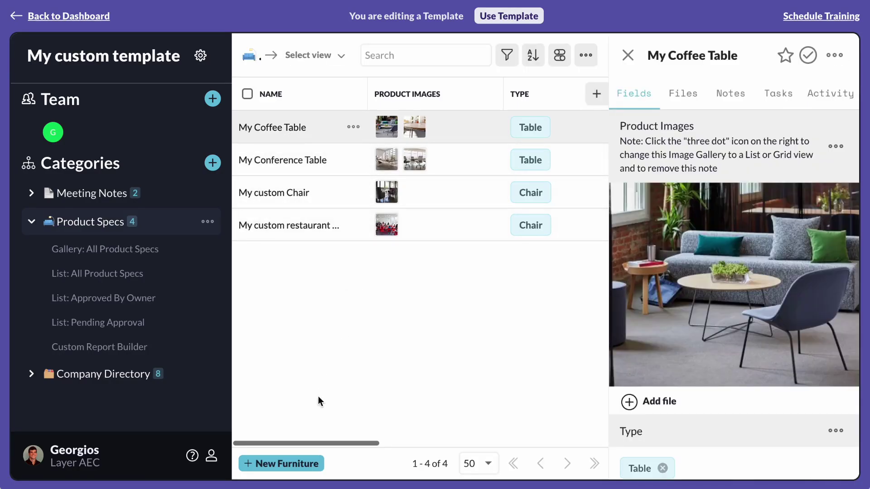
# Step: Add a new furniture element to the template's Product Specs and name it "A new Furniture"
pyautogui.click(306, 468)
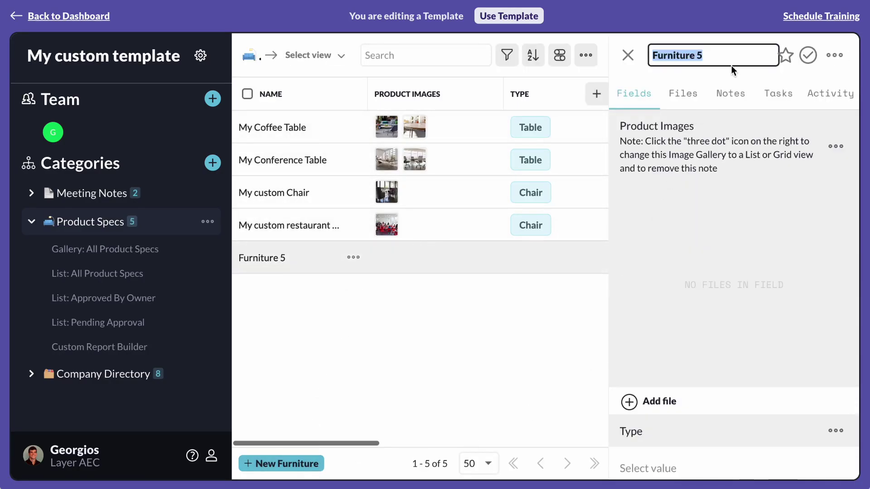
pyautogui.write('A new Furn')
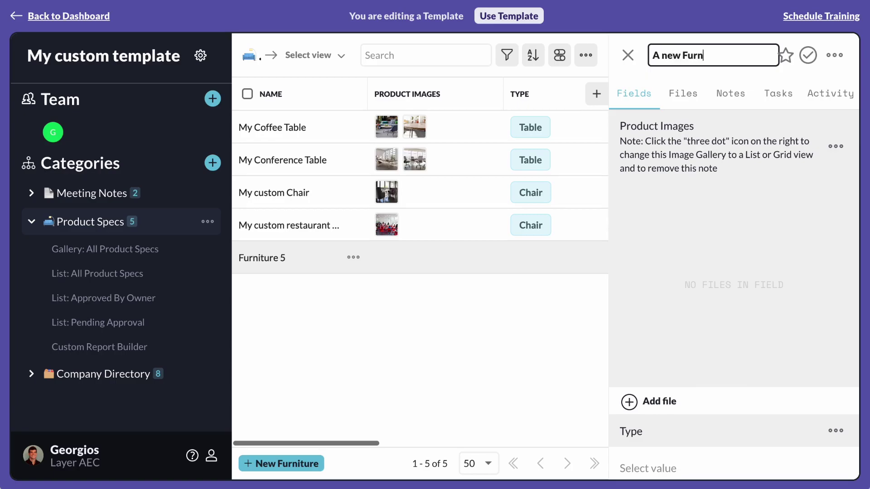
pyautogui.write('iture')
pyautogui.press('Return')
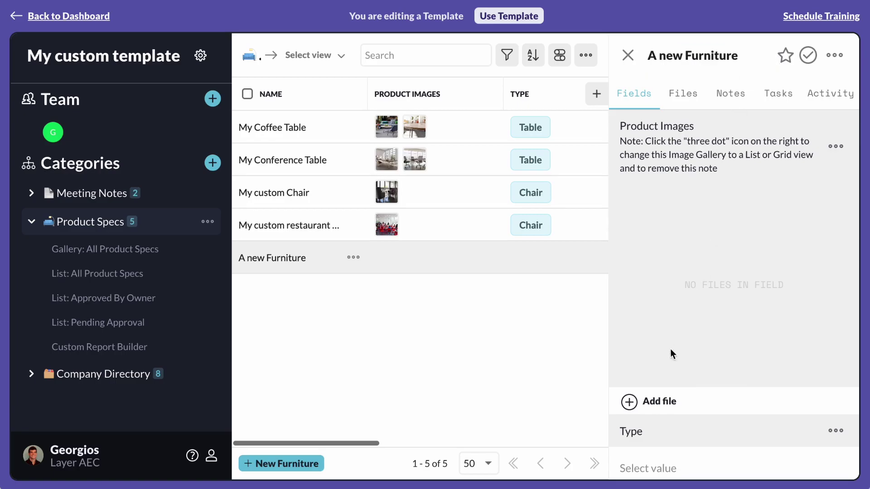
# Step: Upload cWgtoV78xXYUxHw3PqJu_files_V32KhAaLvNCuHZUXu3c1.jpeg from the _FFE Chairs folder as A new Furniture's product image and open its Type field
pyautogui.click(645, 399)
pyautogui.click(285, 158)
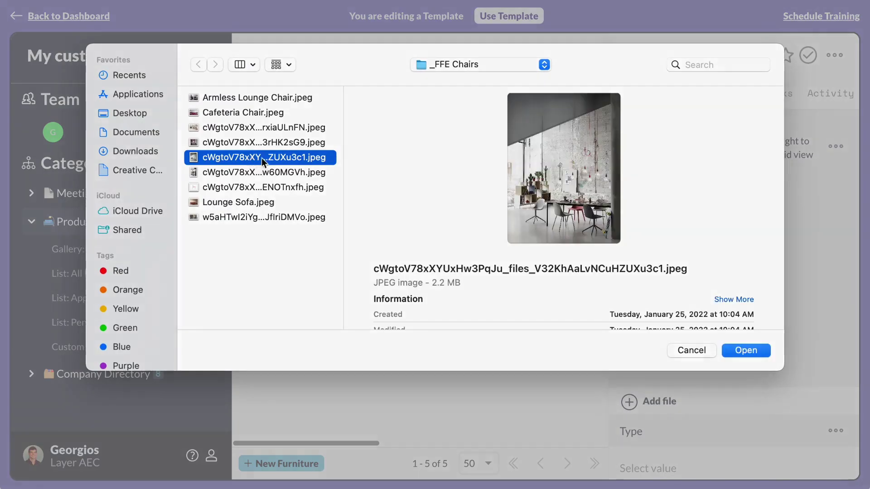
pyautogui.click(742, 349)
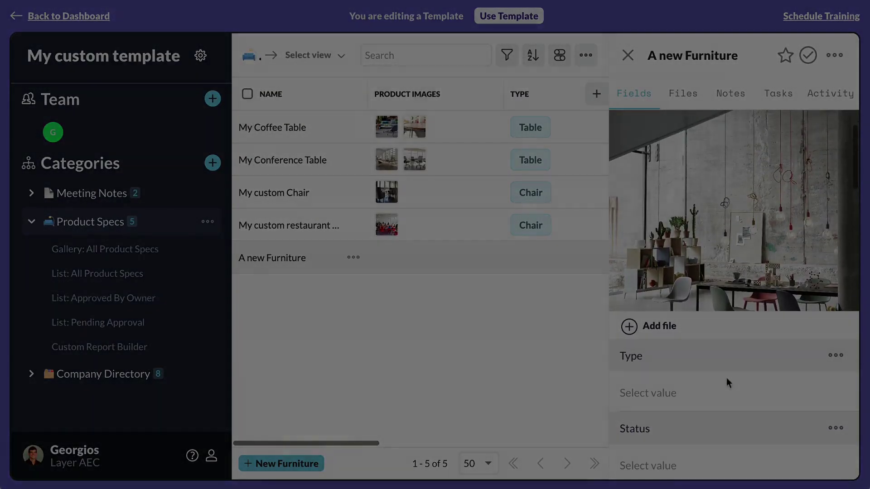
pyautogui.click(719, 391)
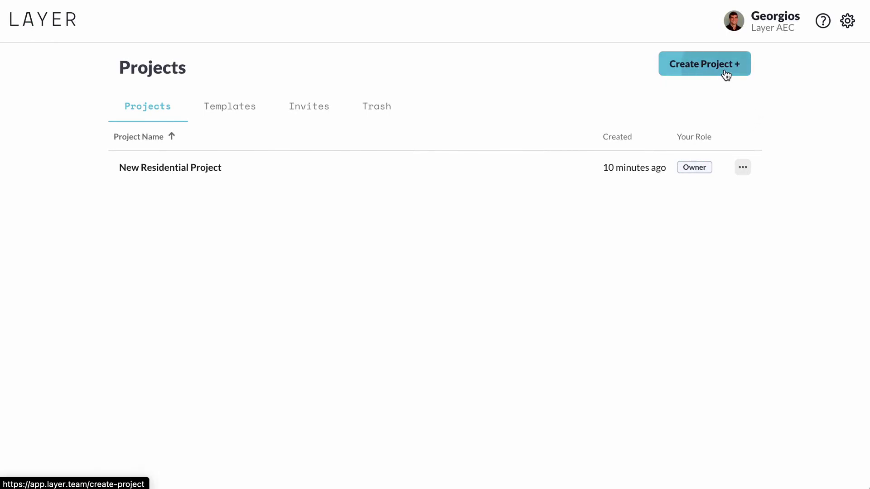
# Step: Start a new project from the dashboard using the company template My custom template
pyautogui.click(725, 69)
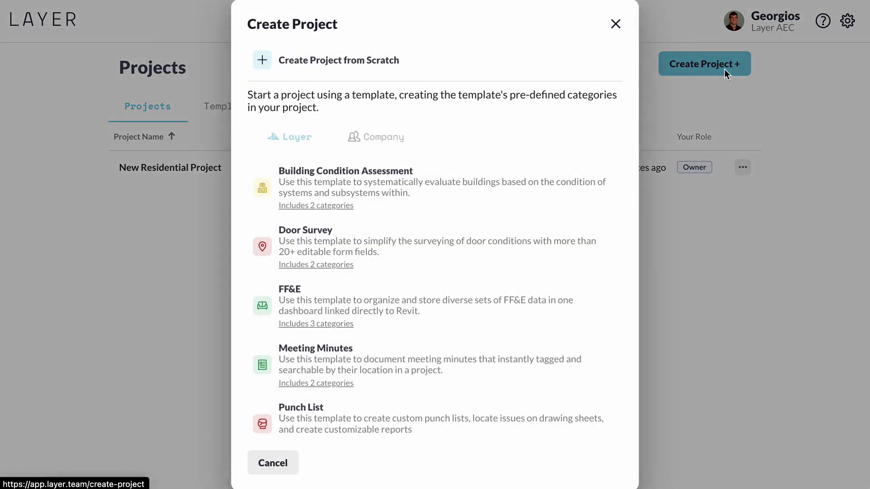
pyautogui.click(376, 138)
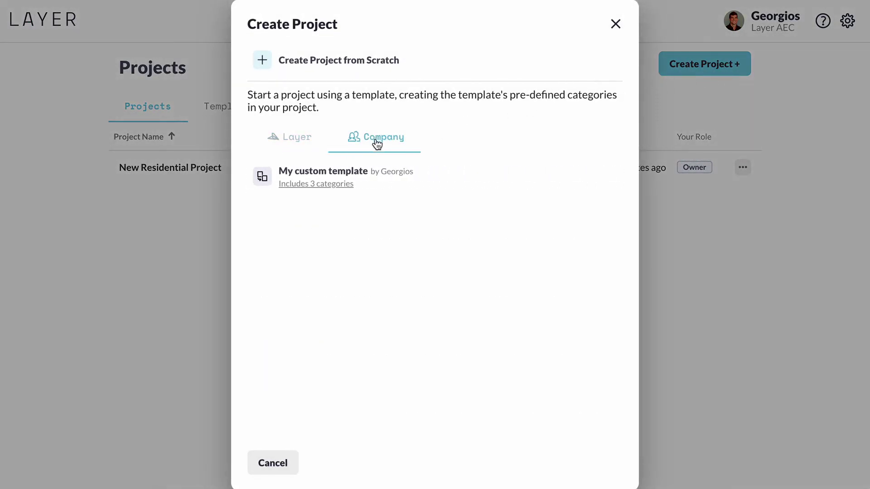
pyautogui.click(378, 177)
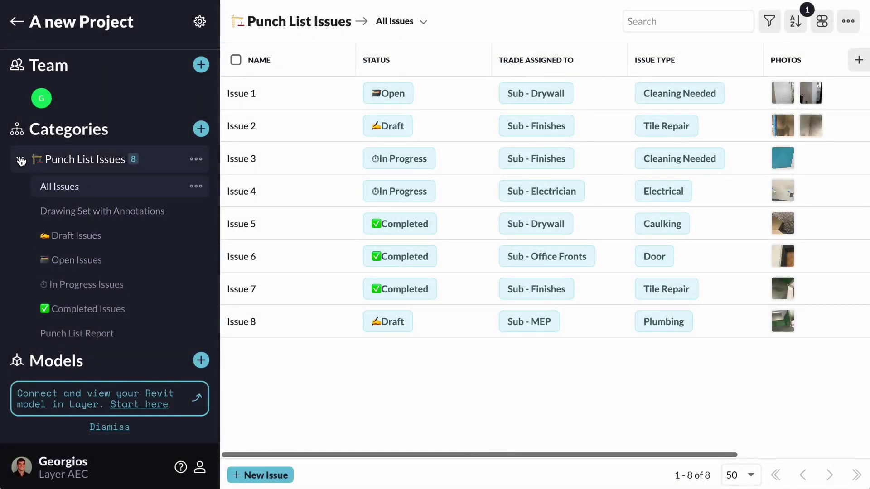
# Step: Collapse Punch List Issues in A new Project and add categories by applying the company template My custom template
pyautogui.click(21, 160)
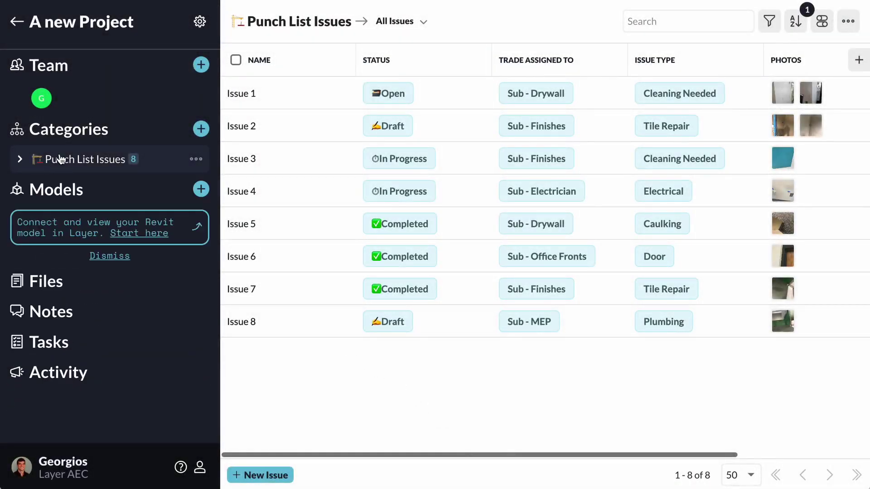
pyautogui.click(198, 132)
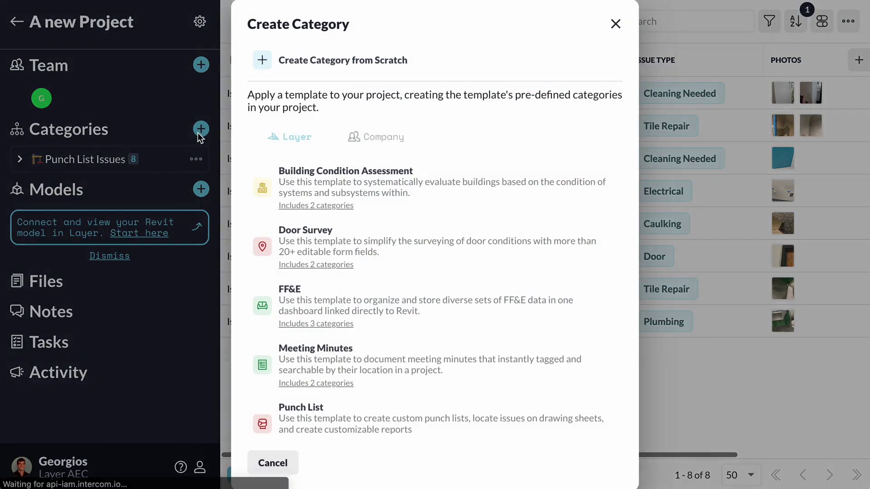
pyautogui.click(384, 139)
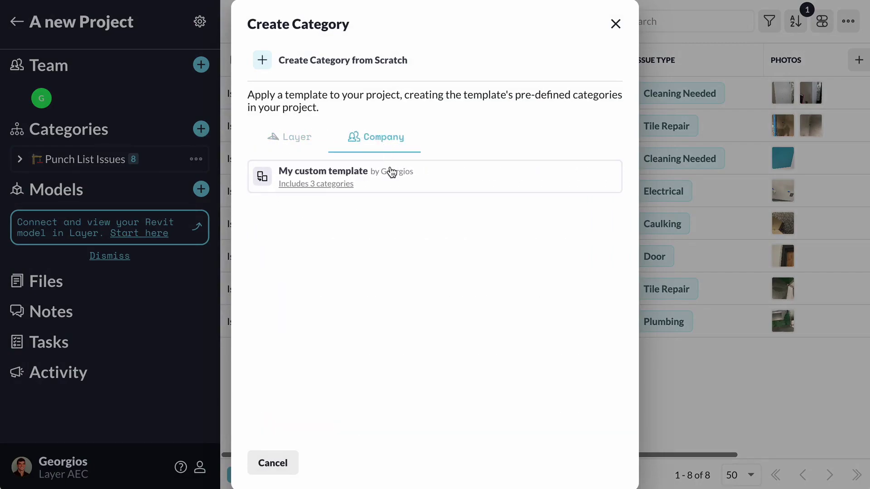
pyautogui.click(390, 170)
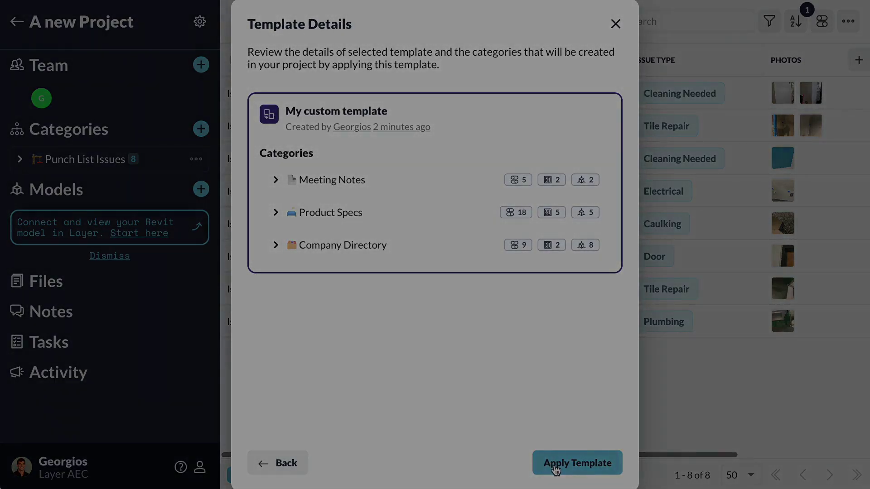
pyautogui.click(554, 467)
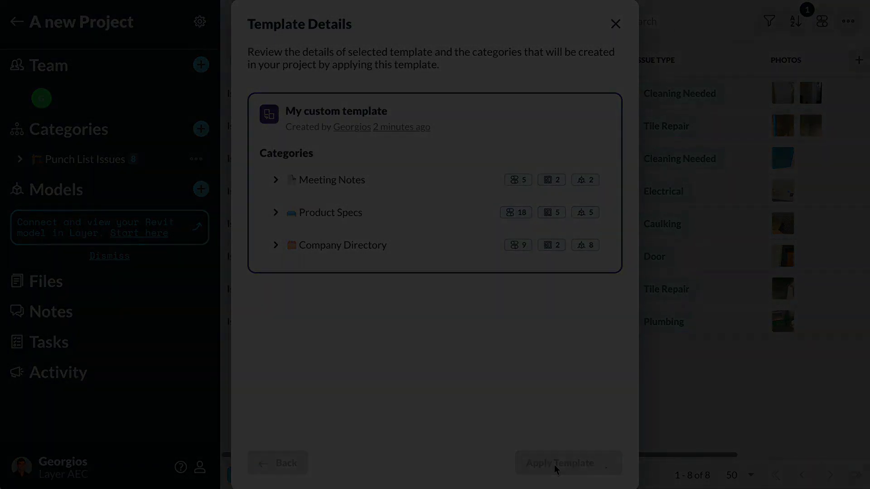